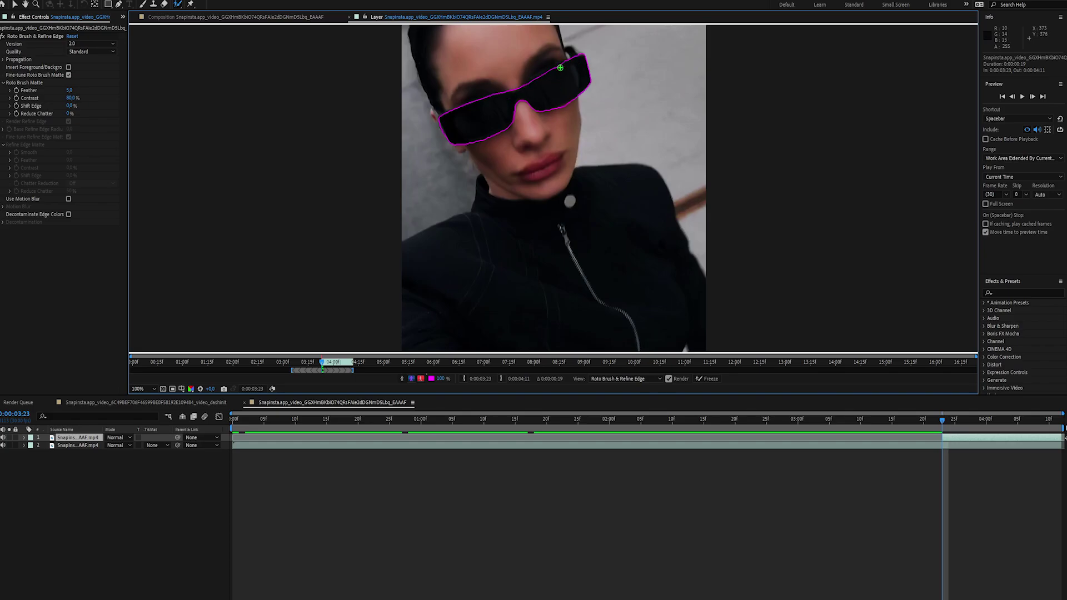
Freeze the Roto Brush & Refine Edge propagation of the sunglasses selection on the clip.
click(707, 379)
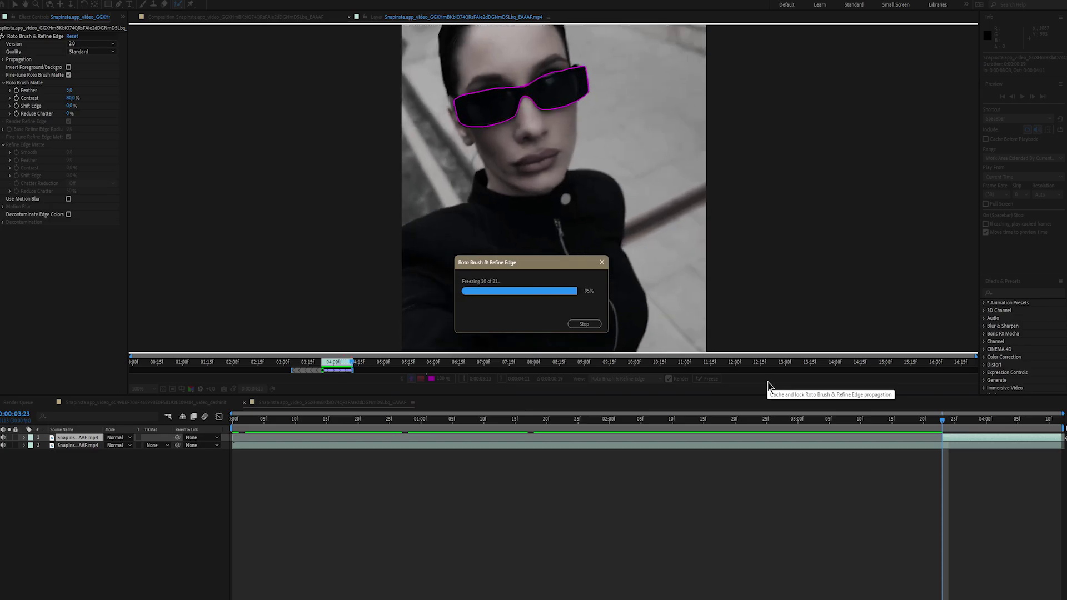
click(977, 427)
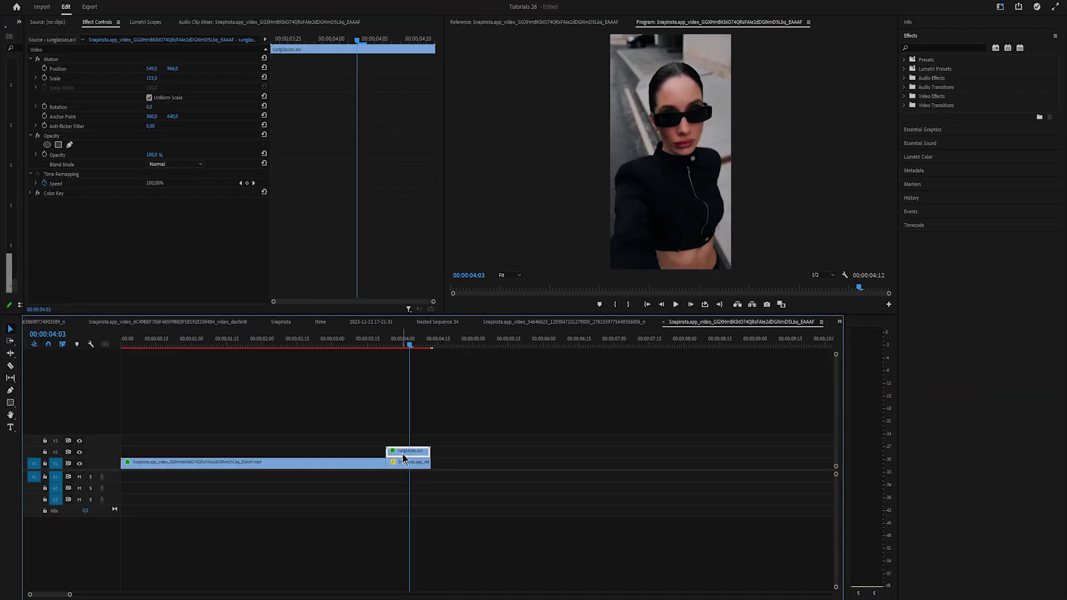
Nest the sunglasses.avi clip on the track above the main footage, keeping the default name.
right_click(405, 451)
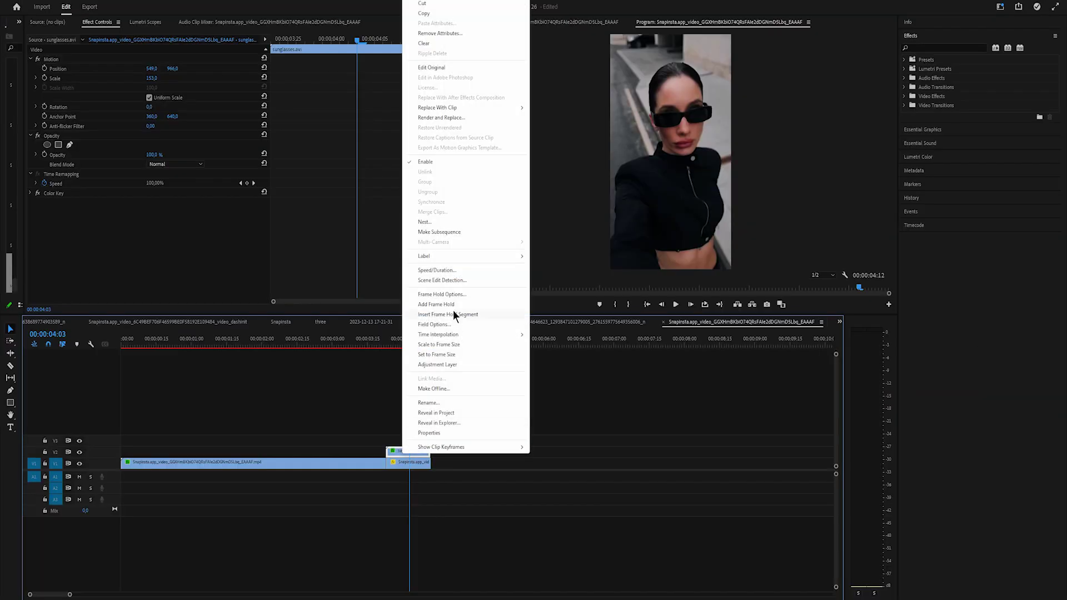
click(447, 225)
key(Return)
Apply Color Balance (HLS) from the effects library to the nested sunglasses clip and start keyframing its Hue.
click(945, 48)
text(hls)
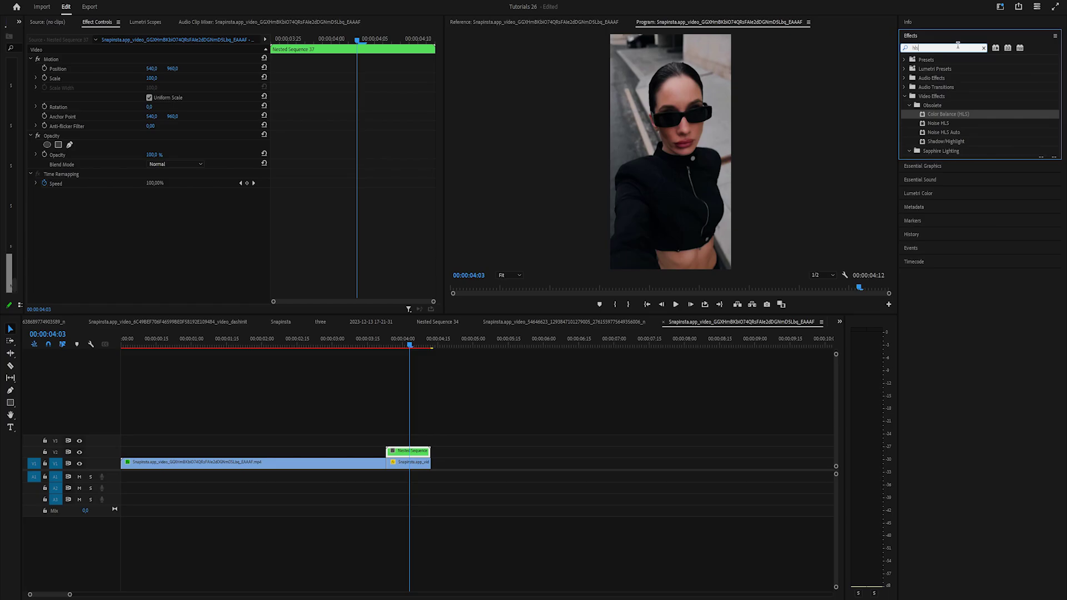
drag(968, 119, 455, 391)
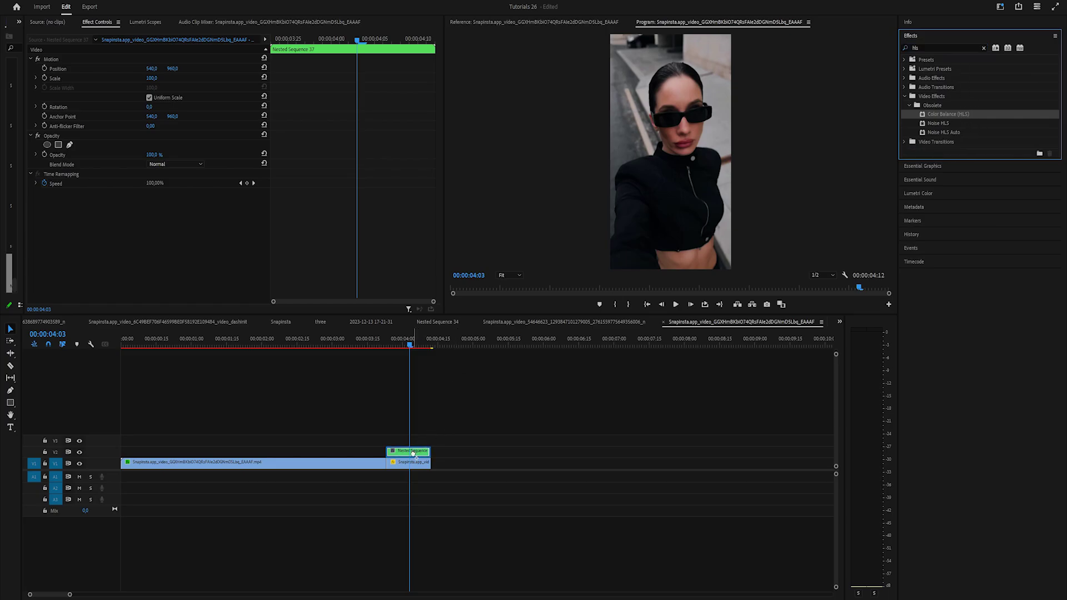
drag(413, 454, 413, 453)
click(45, 212)
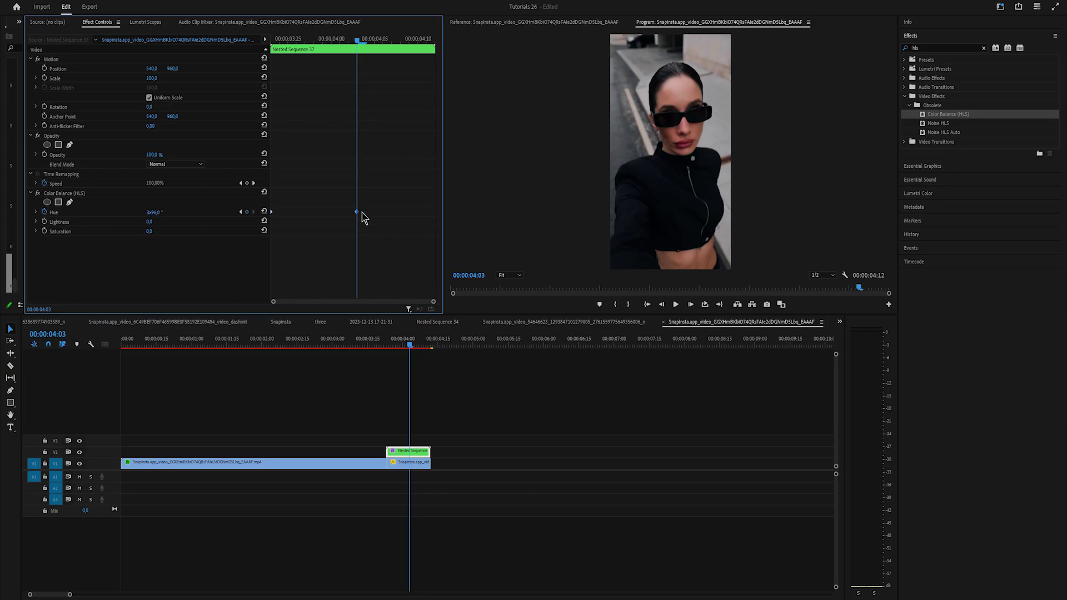
Adjust the nested sunglasses clip's Lumetri Color correction and apply the Brightness & Contrast effect to it.
click(918, 193)
drag(991, 264, 1042, 264)
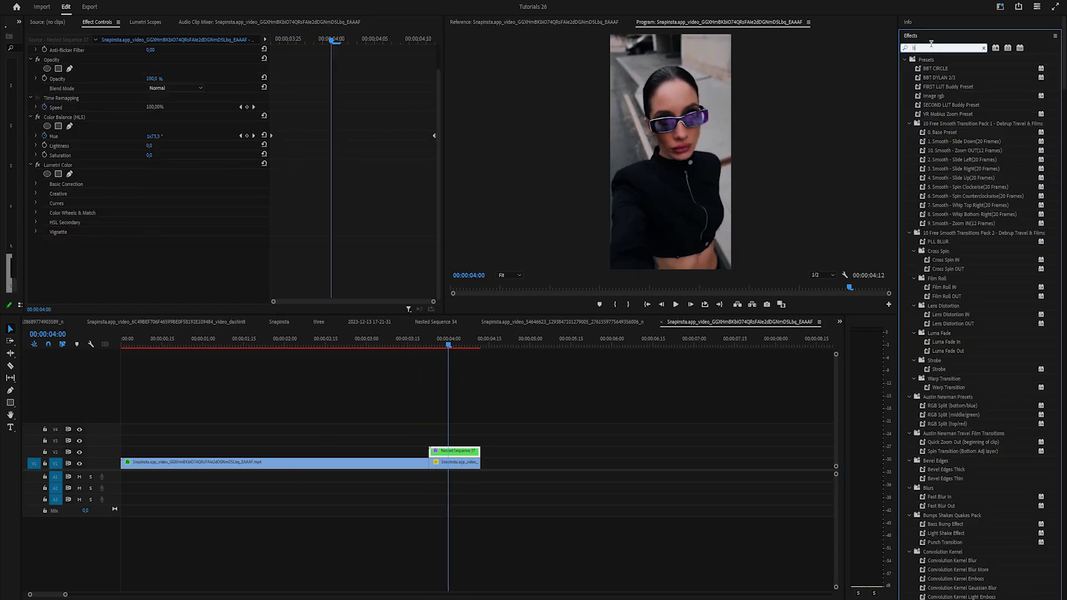
text(brigh)
click(949, 114)
drag(950, 114, 454, 464)
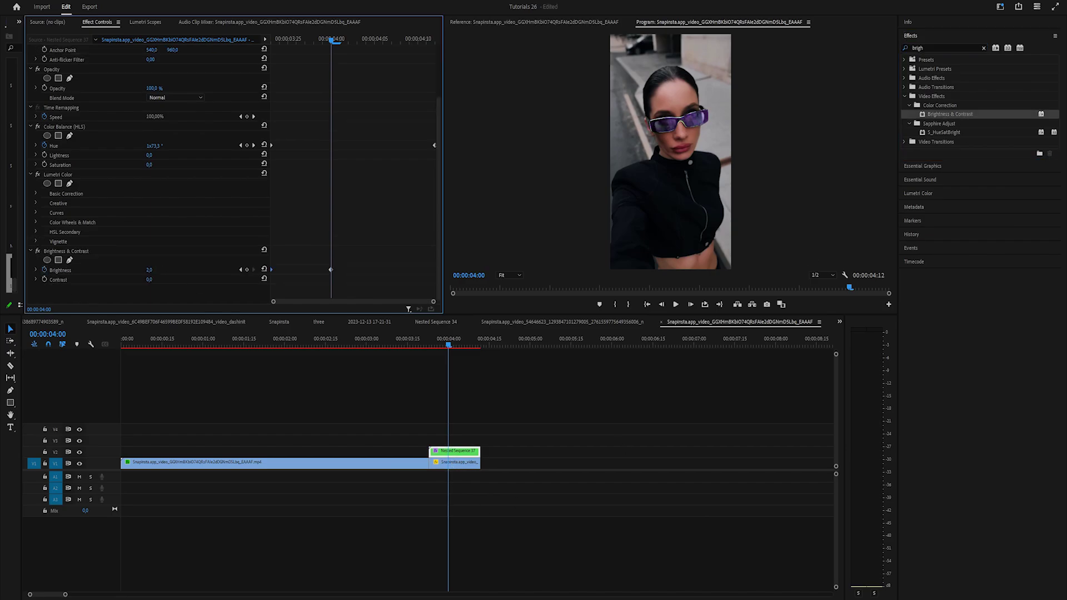
Keyframe a lower Brightness at 00:00:04:04 and a Brightness of 5 at 00:00:04:08 on the nested sunglasses clip.
click(367, 39)
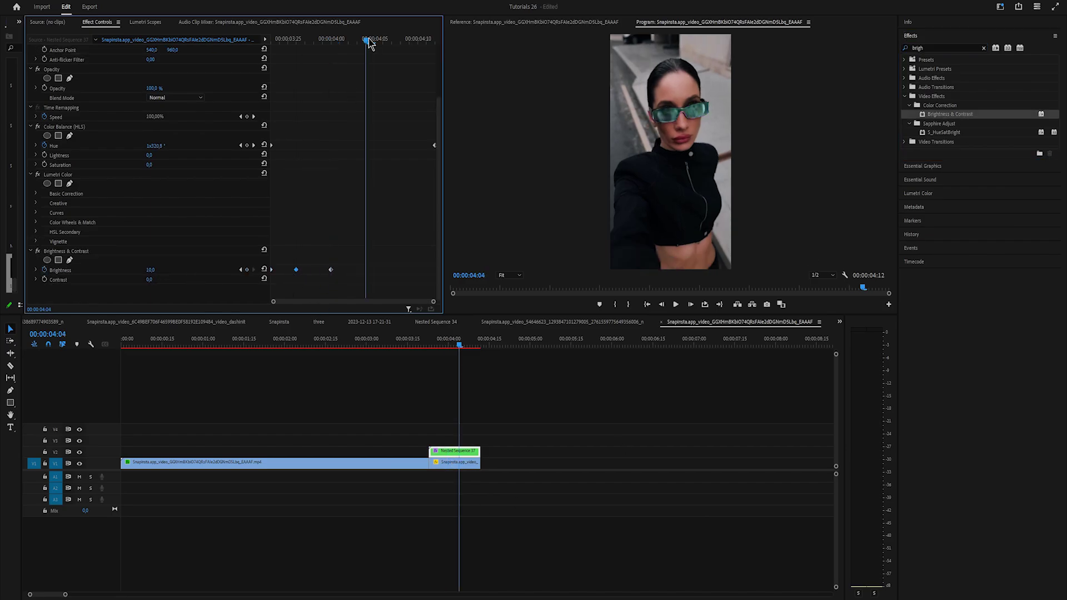
drag(157, 270, 155, 270)
drag(367, 41, 400, 42)
click(157, 270)
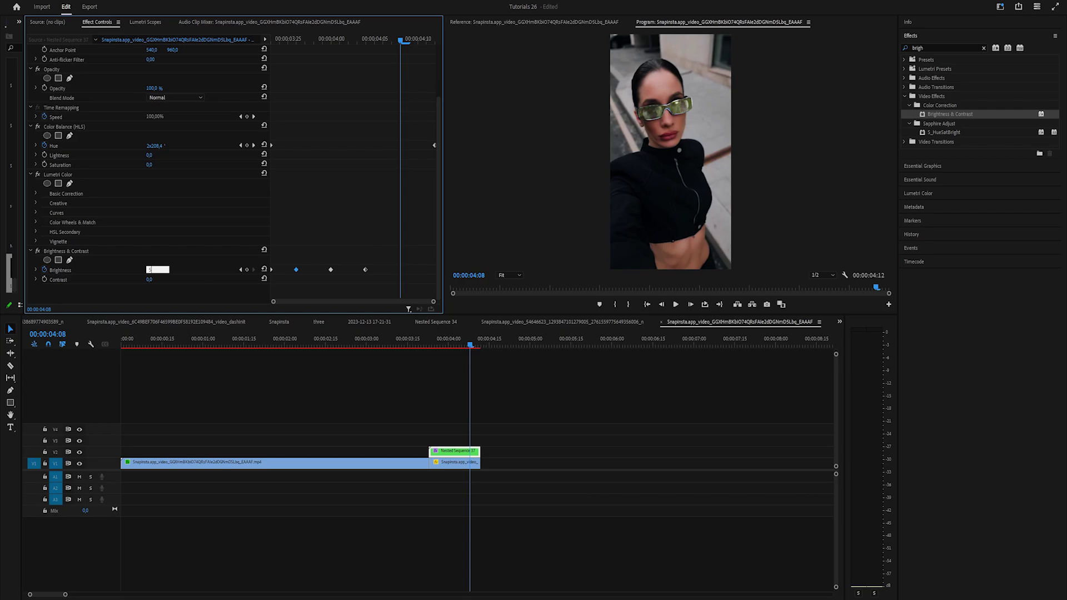
text(5)
key(Return)
key(Right)
key(Right)
key(Right)
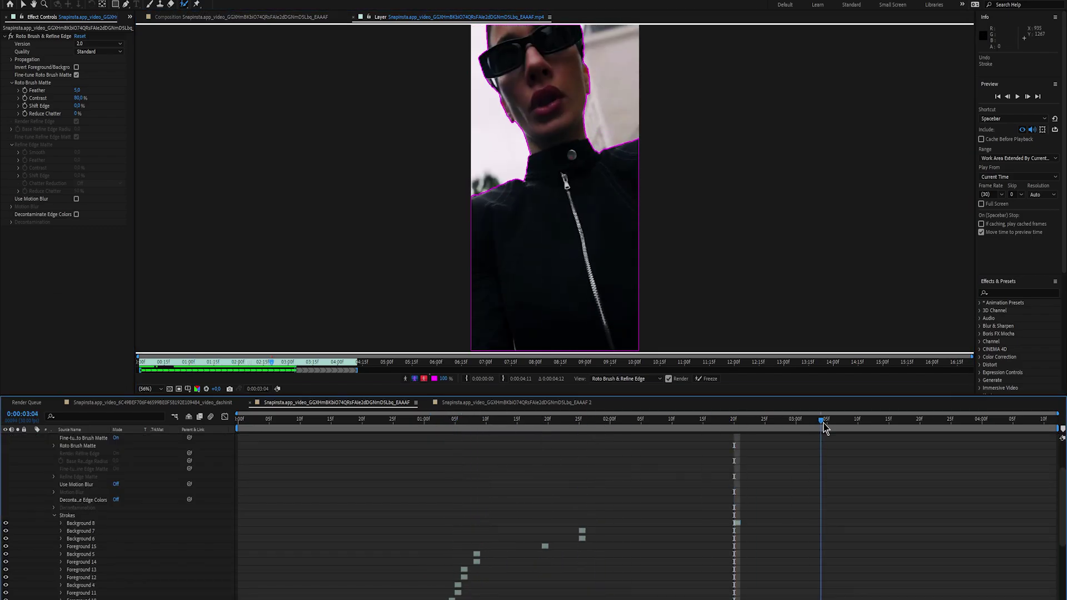
Freeze the Roto Brush & Refine Edge propagation of the woman's full-body selection.
click(707, 378)
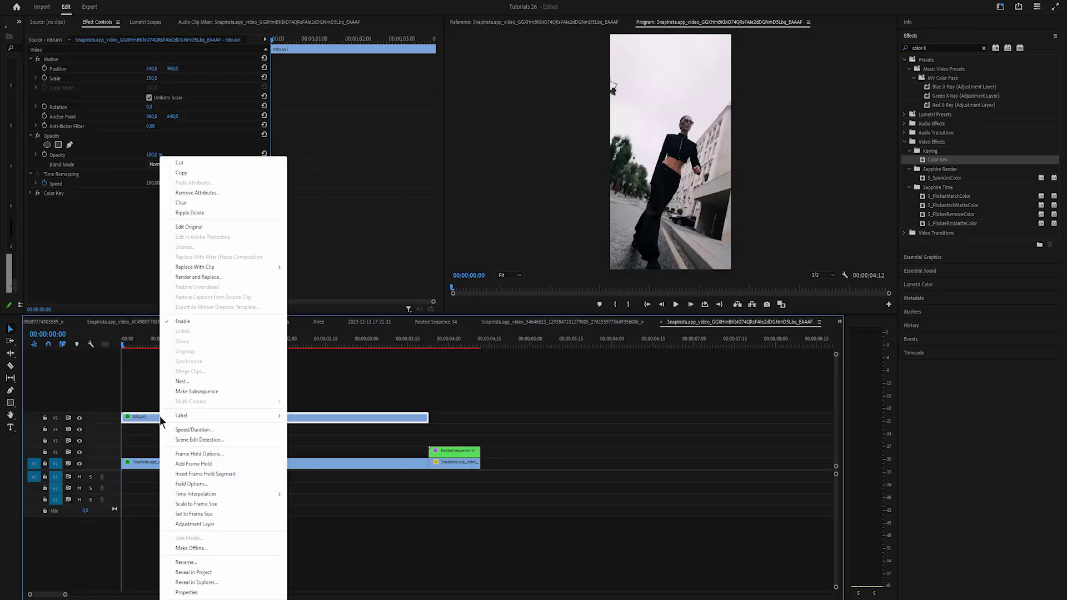
Give the roto.avi clip a pink label and split the timeline clips further along at the playhead.
mouse_move(205, 418)
click(336, 465)
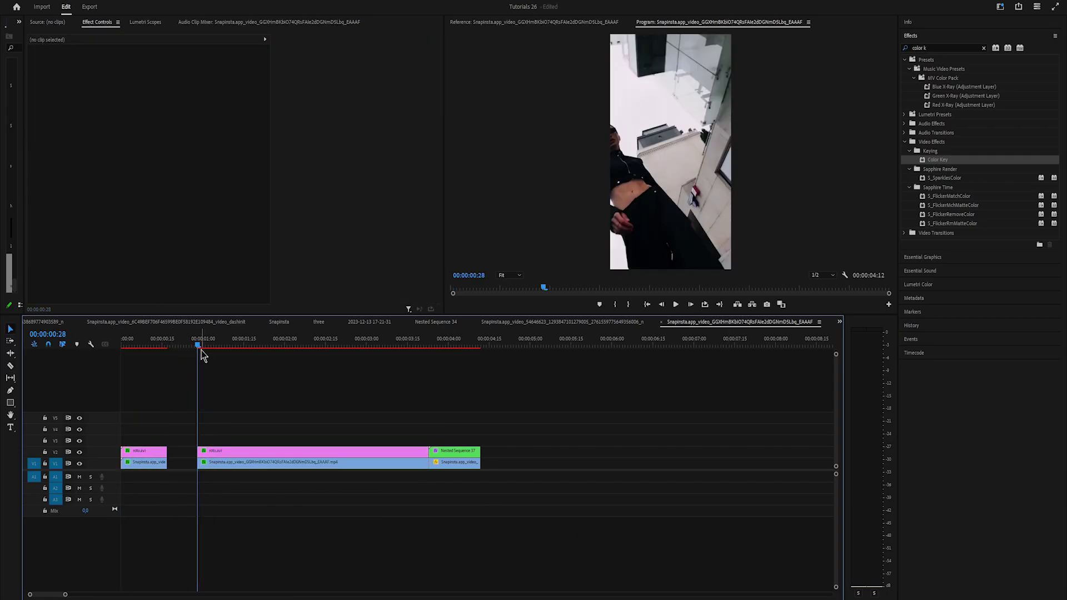
drag(201, 347, 347, 351)
key(ctrl+k)
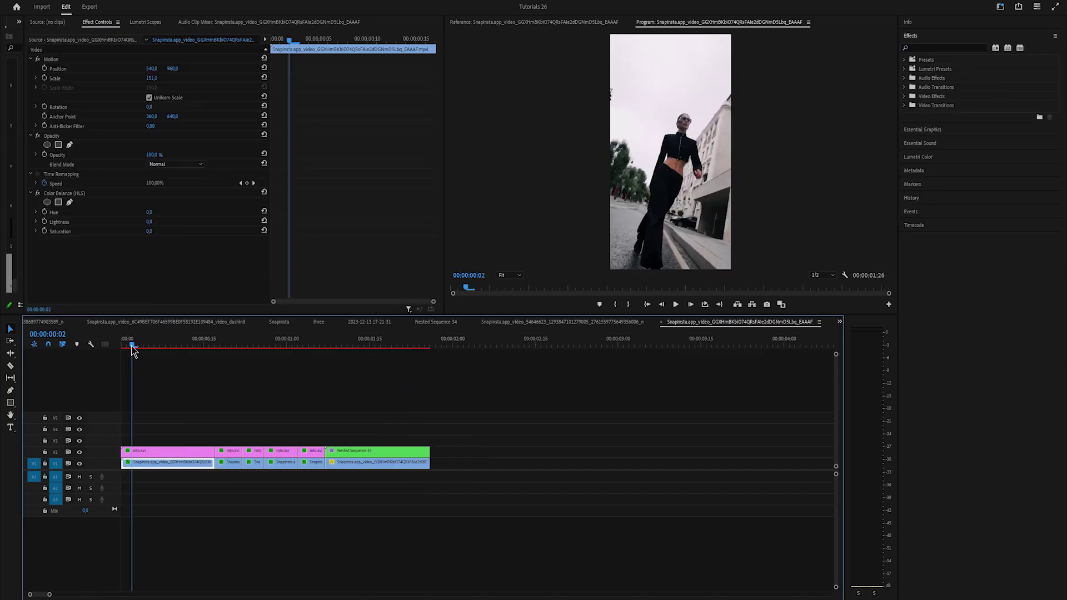
Split off a short opening piece of roto.avi and keyframe its VR Glow Luma Threshold to 0,80 at 00:00:00:02.
mouse_move(131, 346)
mouse_down()
mouse_move(143, 346)
mouse_move(127, 349)
mouse_up()
key(c)
click(135, 453)
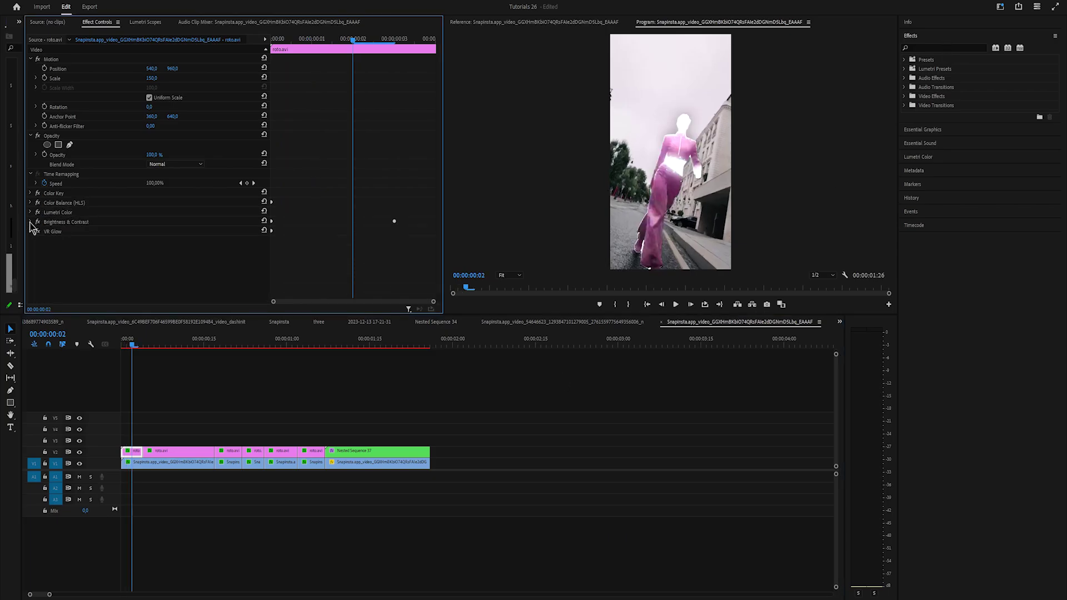
drag(150, 240, 136, 241)
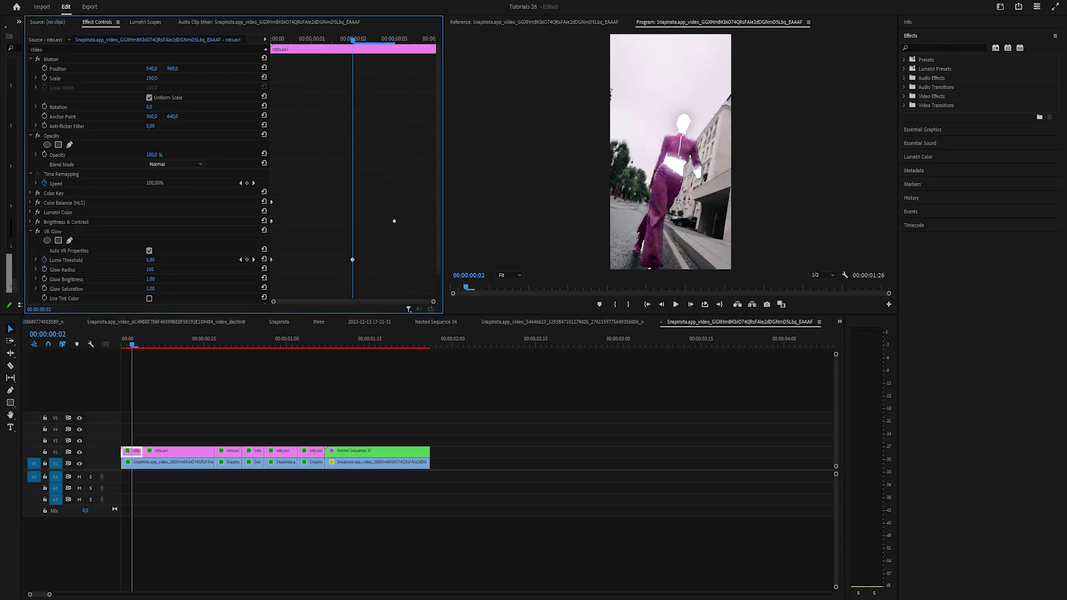
click(310, 40)
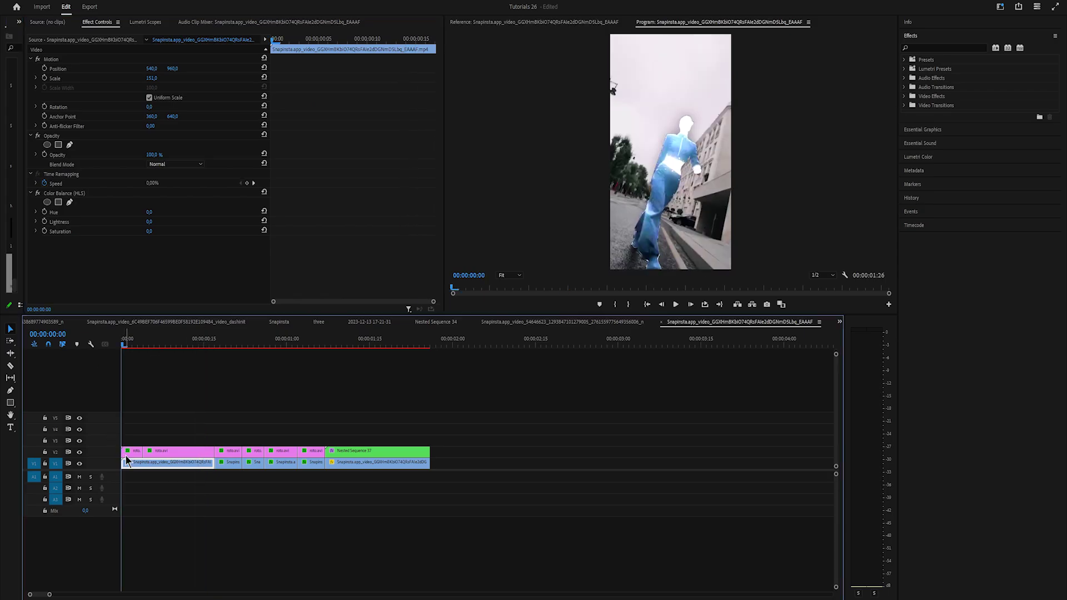
Duplicate the short opening roto.avi piece onto the track above and set the copy's blend mode to Difference.
click(127, 455)
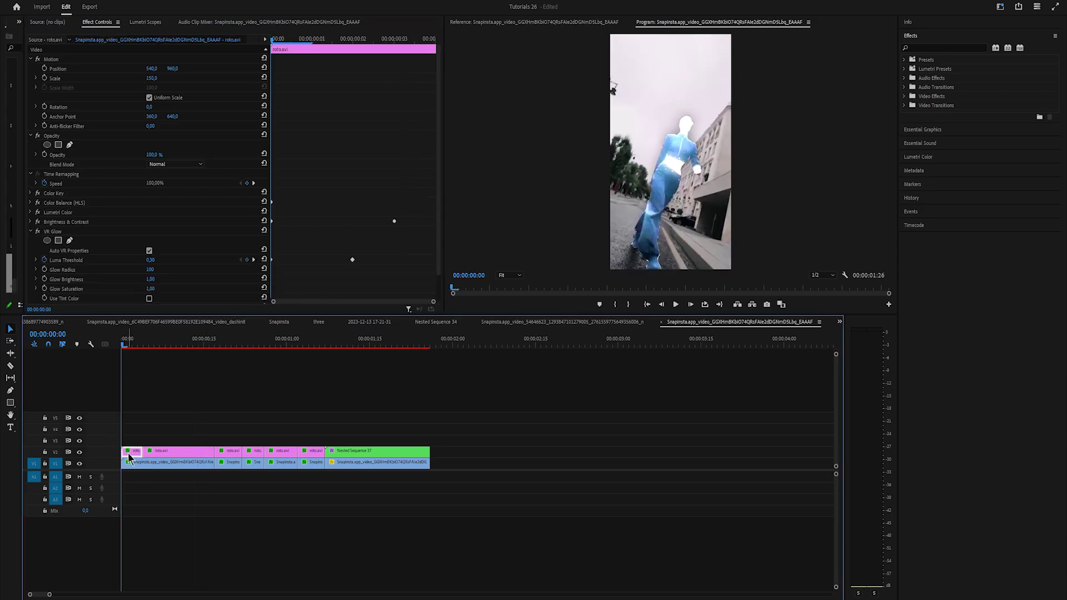
drag(130, 450, 131, 444)
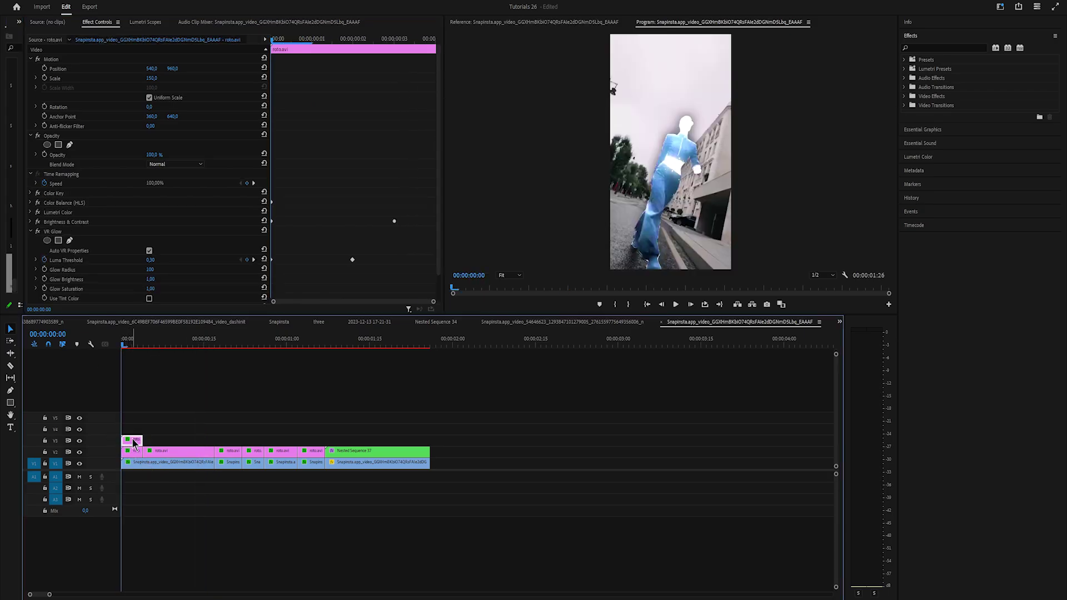
click(176, 164)
click(177, 371)
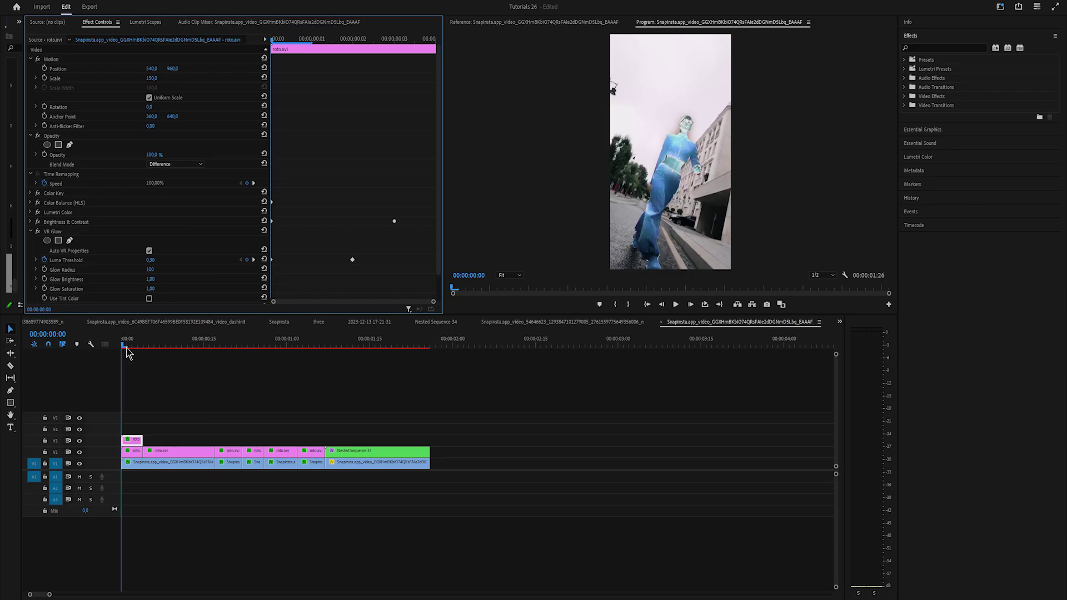
Cut the opening base footage clip at 00:00:00:07 and again shortly after to isolate a brief middle segment.
drag(127, 352, 159, 382)
click(166, 461)
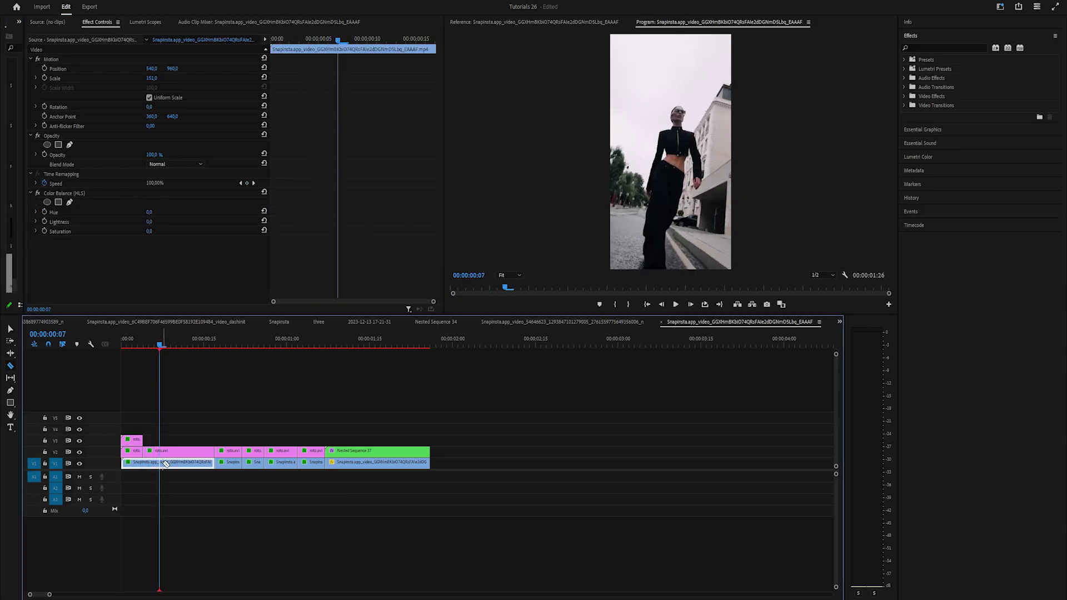
click(164, 463)
key(v)
Paste the copied effects onto the brief middle segment of the base footage.
click(169, 465)
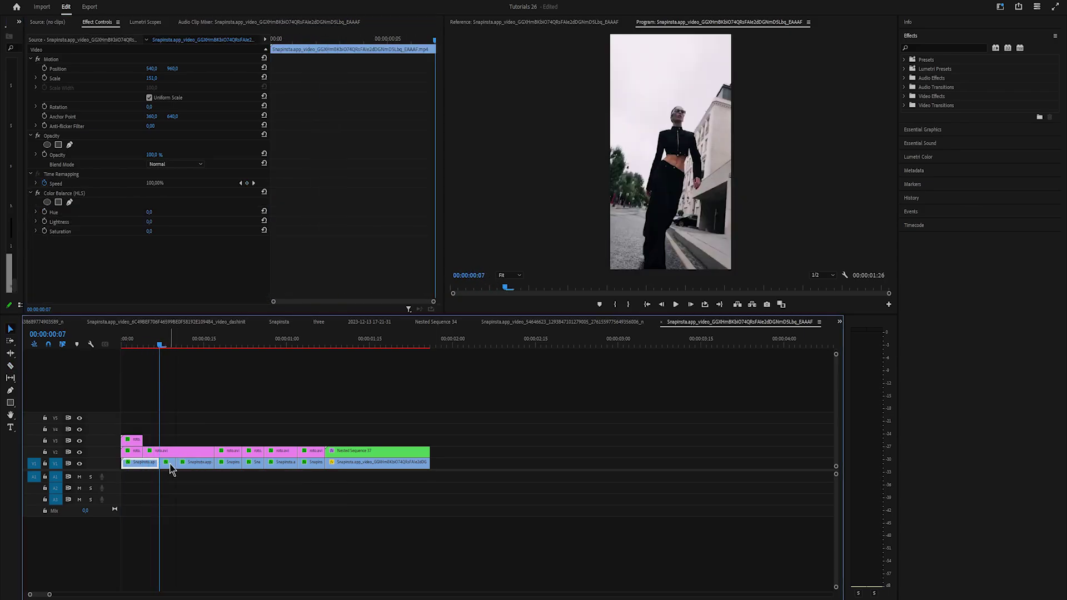
right_click(109, 224)
click(128, 286)
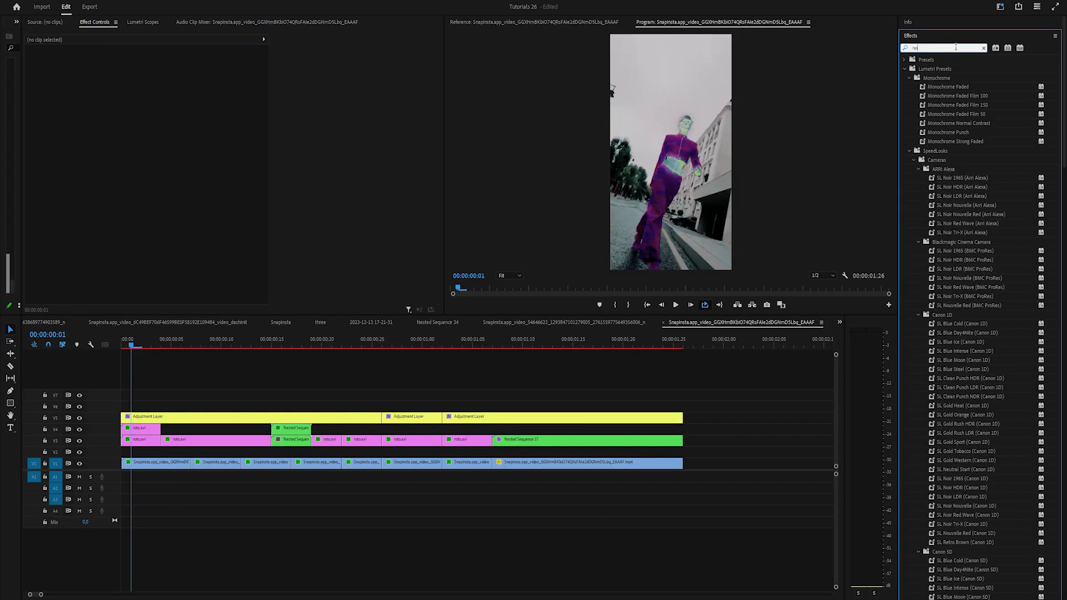
Apply the Noise effect to the upper opening roto.avi clip and place it above Color Balance (HLS).
text(ise)
drag(945, 187, 140, 429)
drag(439, 170, 438, 198)
drag(48, 242, 59, 164)
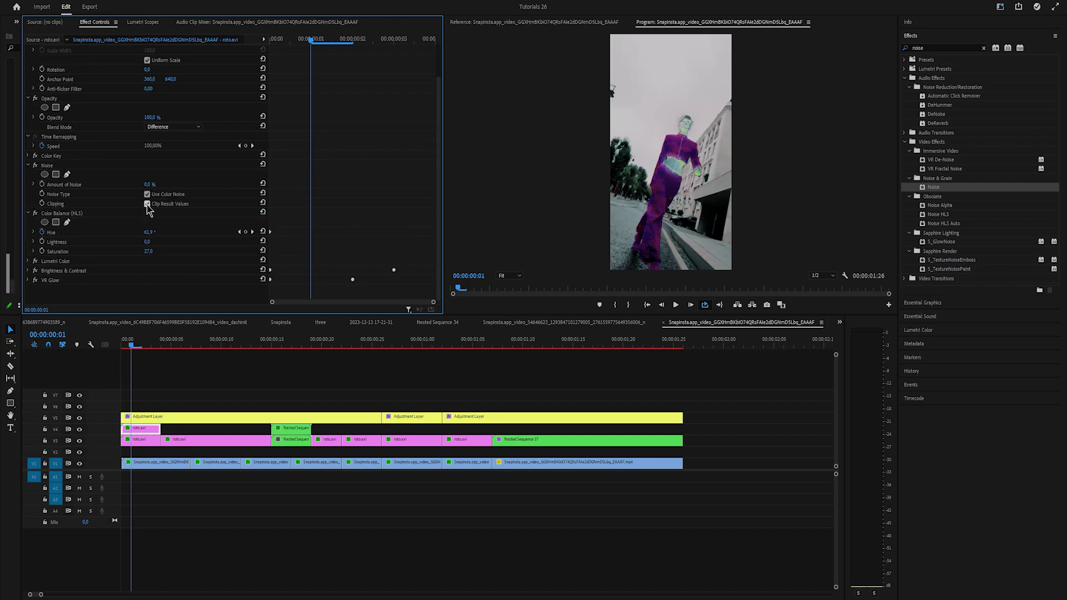
Raise the Amount of Noise on the upper roto.avi clip and lower it on the nested sunglasses clip.
drag(149, 184, 156, 185)
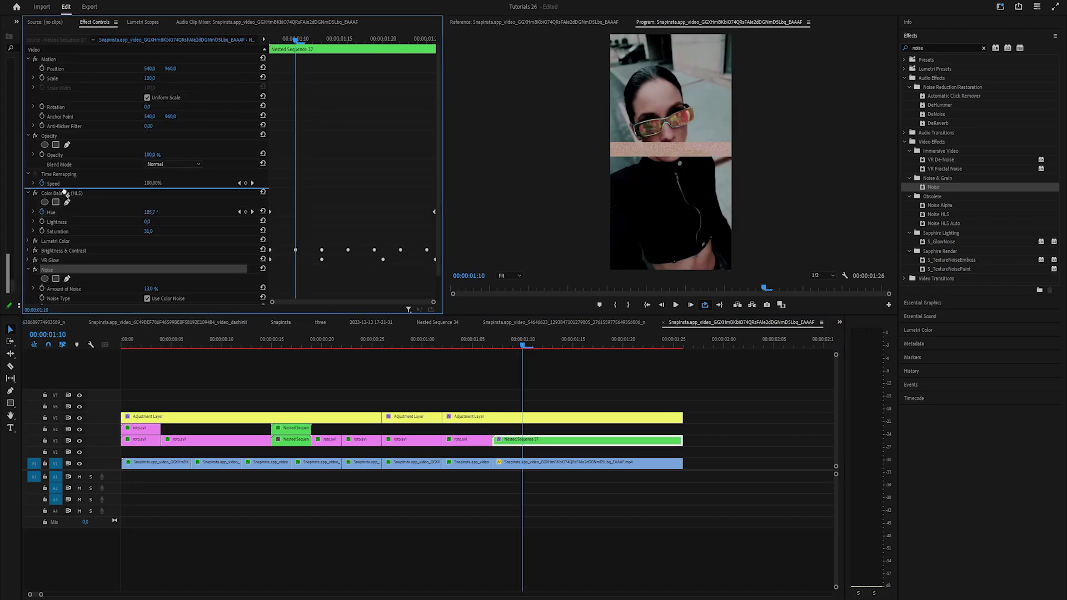
drag(152, 213, 147, 213)
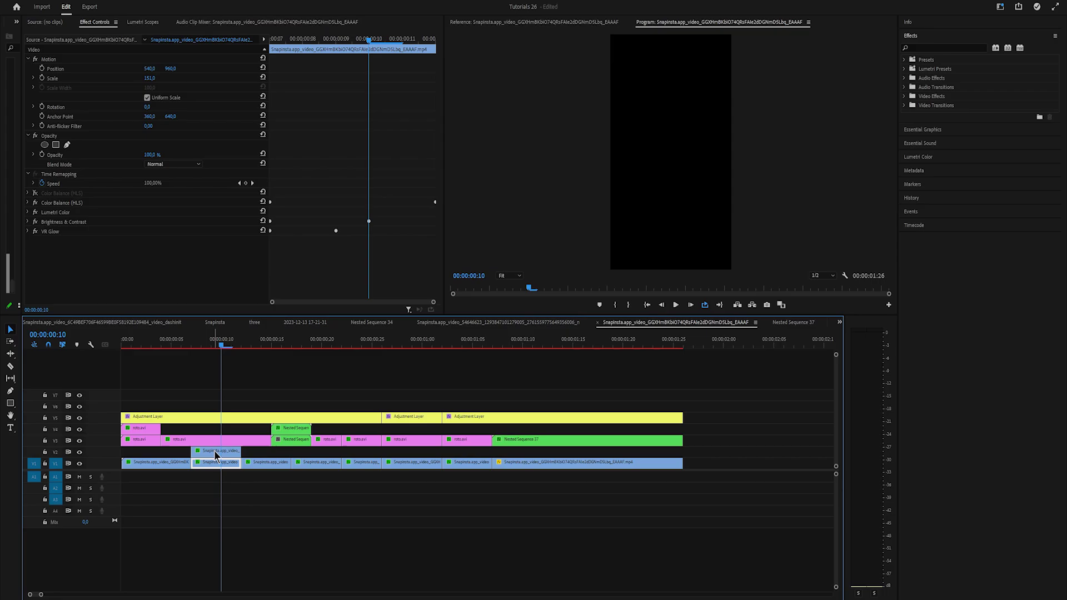
On the duplicated footage segment, place Noise above the active Color Balance (HLS) and change the clip's blend mode.
drag(61, 193, 84, 199)
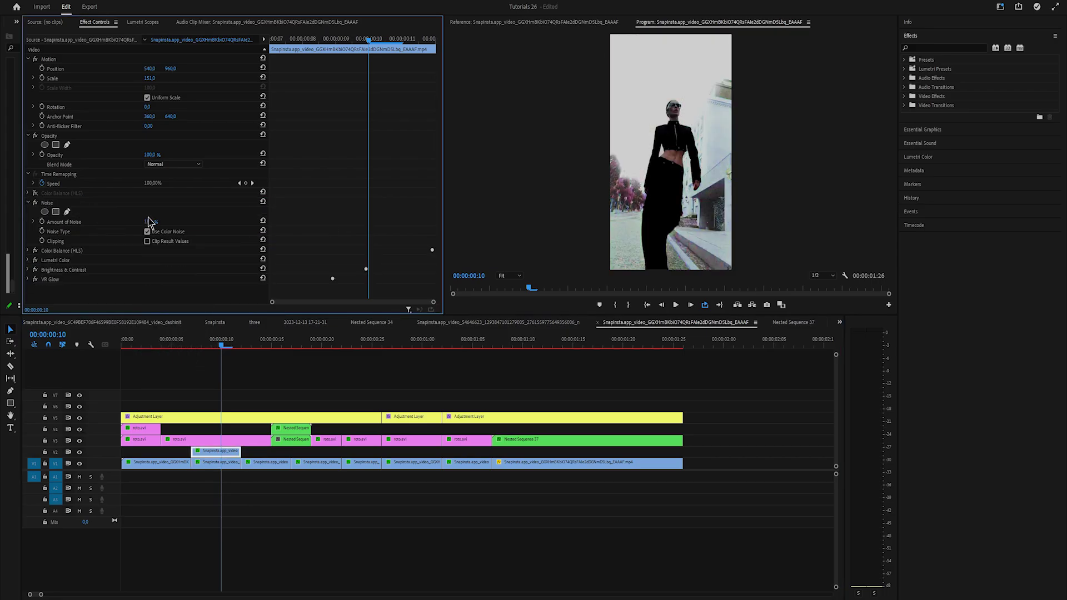
click(173, 165)
click(167, 350)
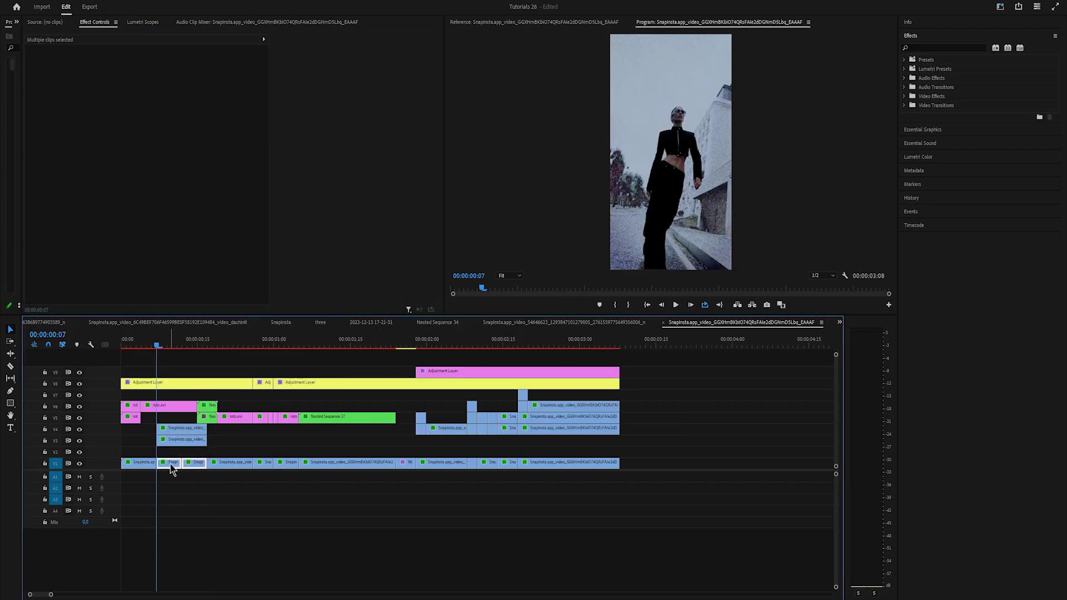
Duplicate the two selected base footage segments onto the track above and nest the copies with the default name.
alt+drag(170, 464, 169, 454)
right_click(169, 454)
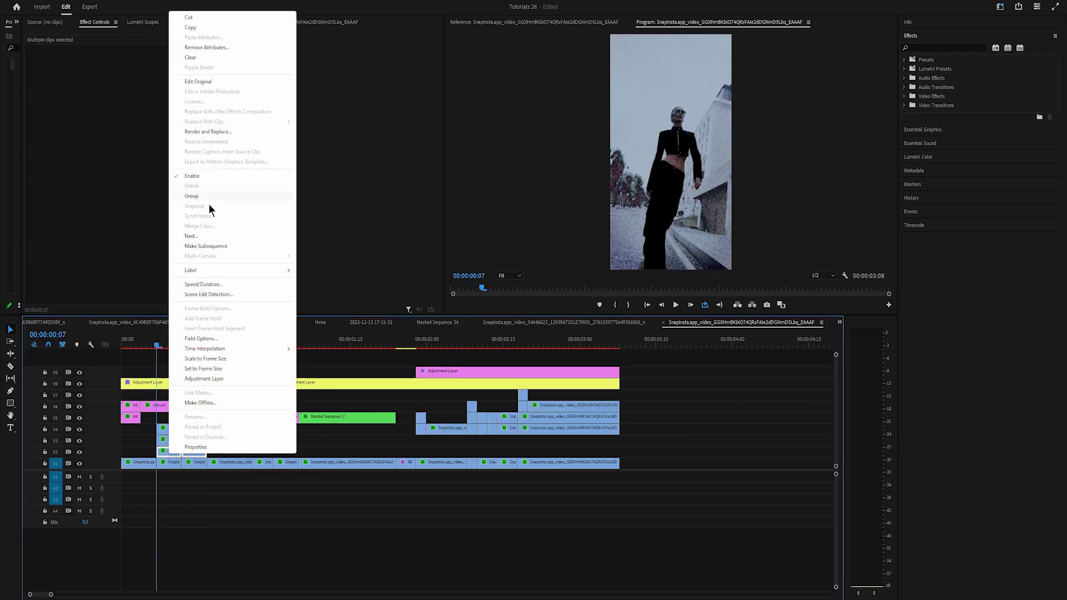
click(190, 236)
key(Return)
Find Turbulent Displace in the effects library and apply it to the newly nested clip.
click(931, 48)
text(turb)
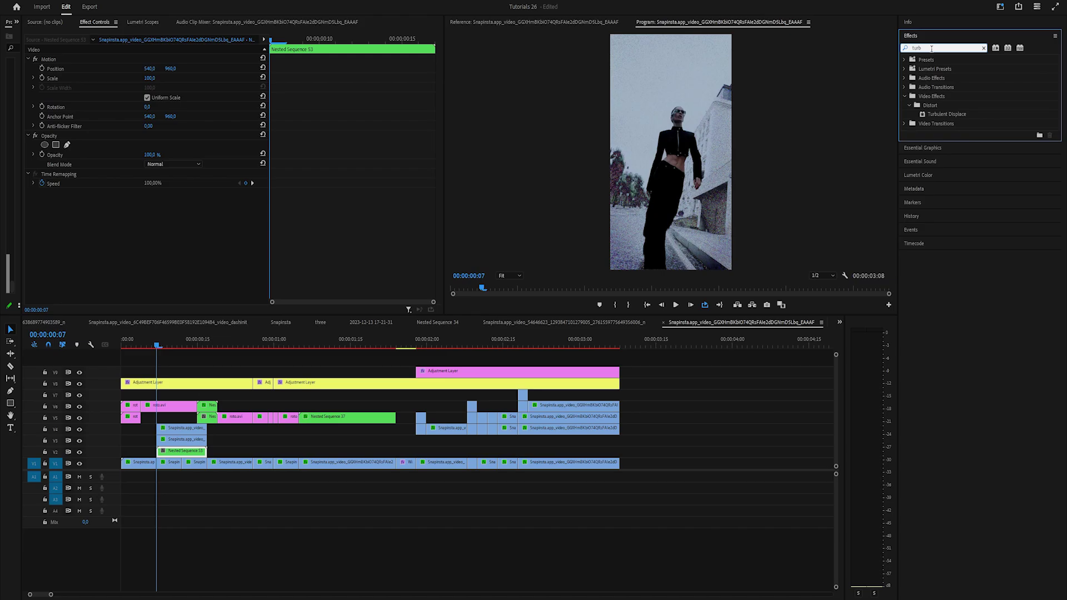
drag(947, 114, 183, 451)
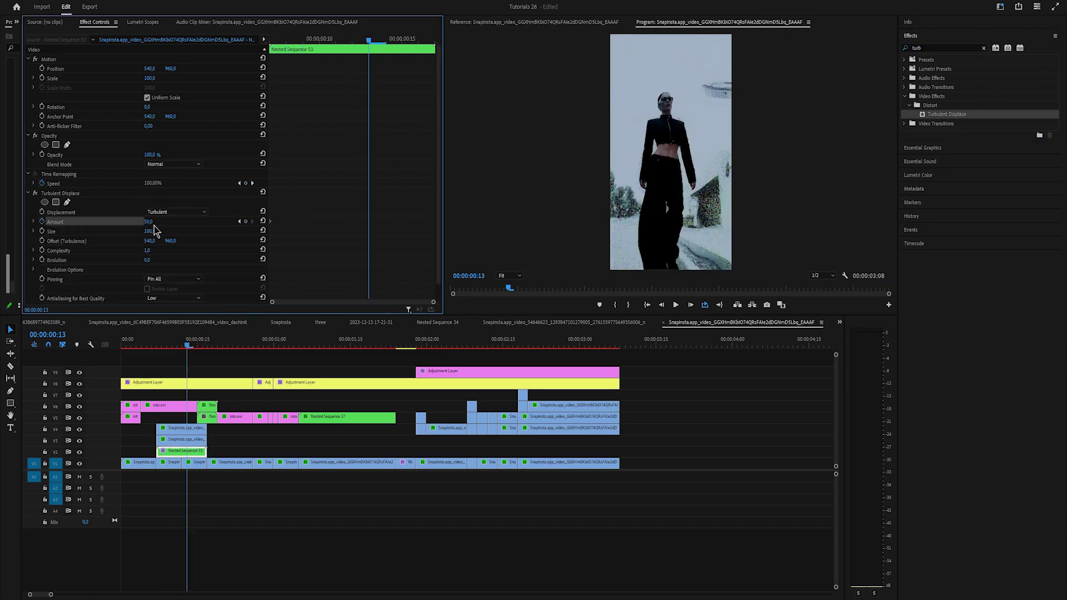
Keyframe a lower Turbulent Displace Amount, move that keyframe to the nested clip's end, and preview from its start.
drag(150, 221, 120, 222)
drag(368, 222, 448, 228)
drag(368, 40, 270, 40)
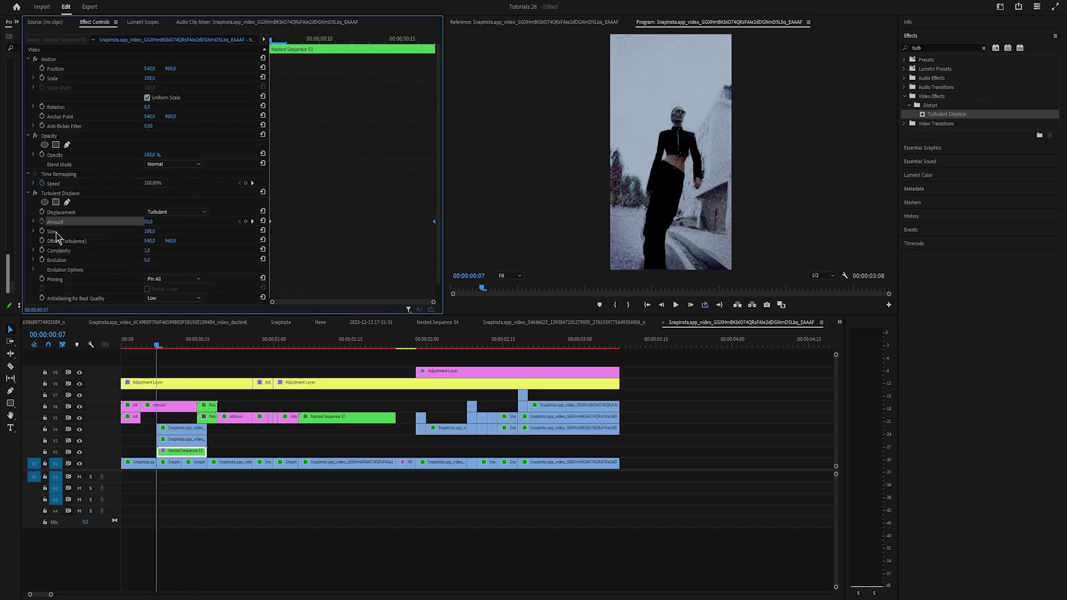
key(space)
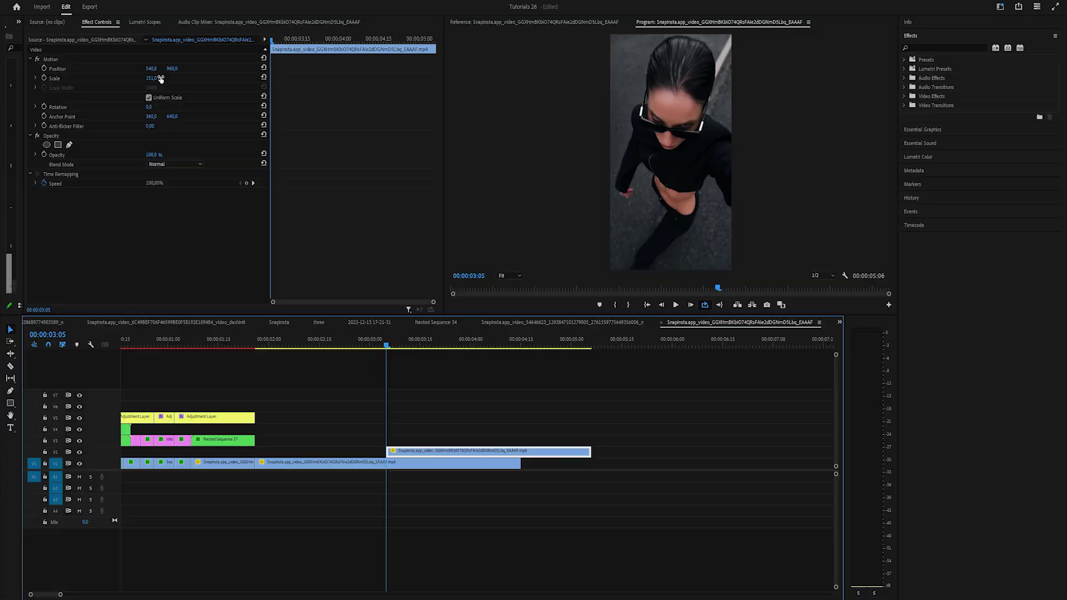
Scale the upper overlay clip to 119, apply the Crop effect to it, and crop in its bottom edge.
drag(155, 80, 138, 81)
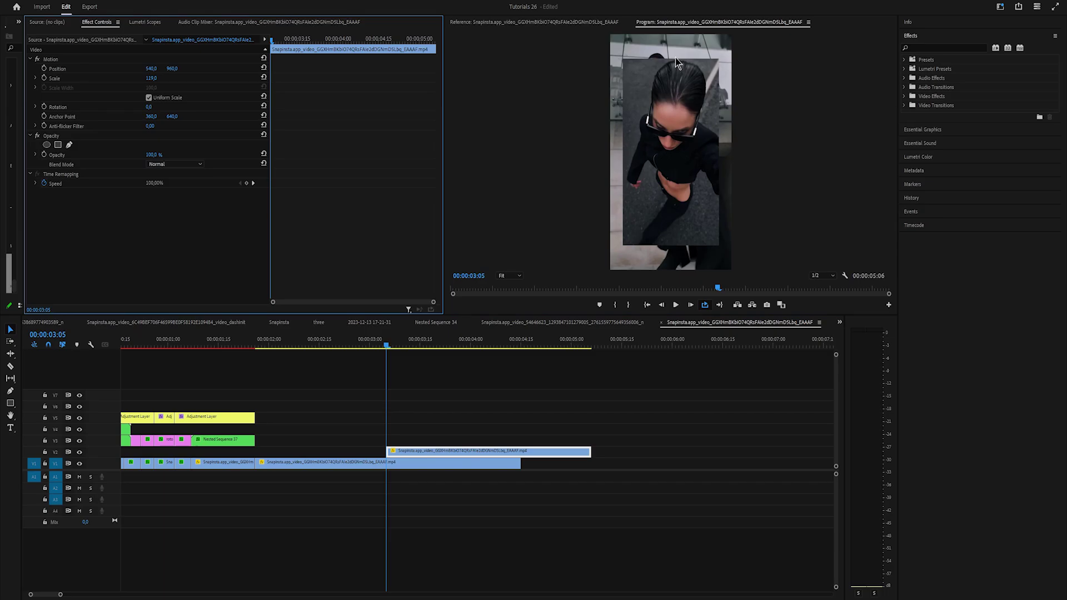
click(926, 48)
text(crop)
double_click(940, 114)
mouse_move(153, 241)
mouse_down()
mouse_move(171, 241)
mouse_move(162, 221)
mouse_move(158, 241)
mouse_up()
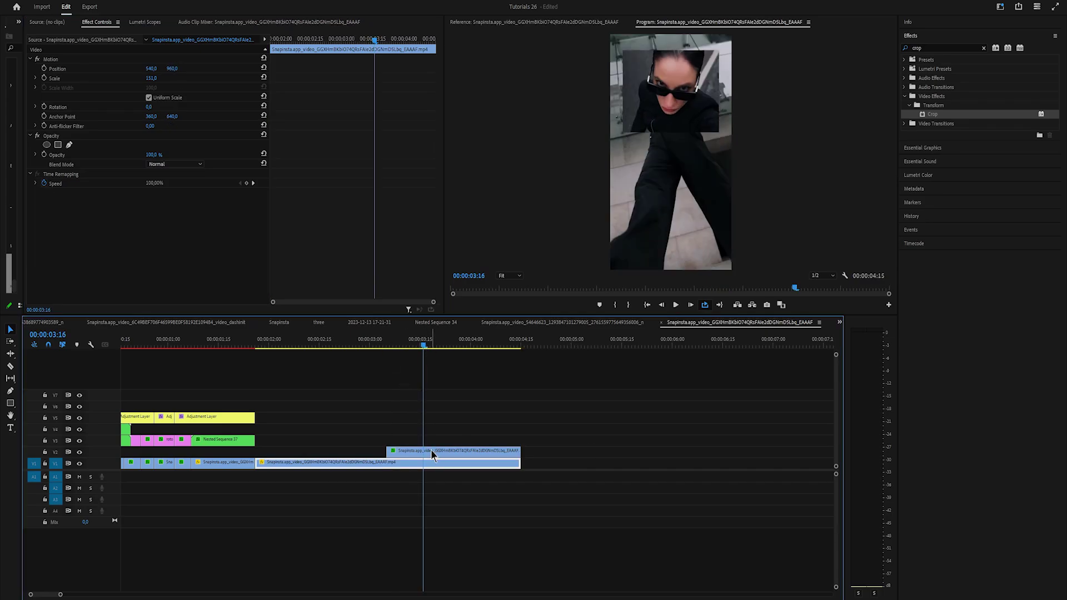
Duplicate the cropped overlay clip onto the track above, trim its start to later, and position it lower in the frame.
alt+drag(431, 449, 428, 439)
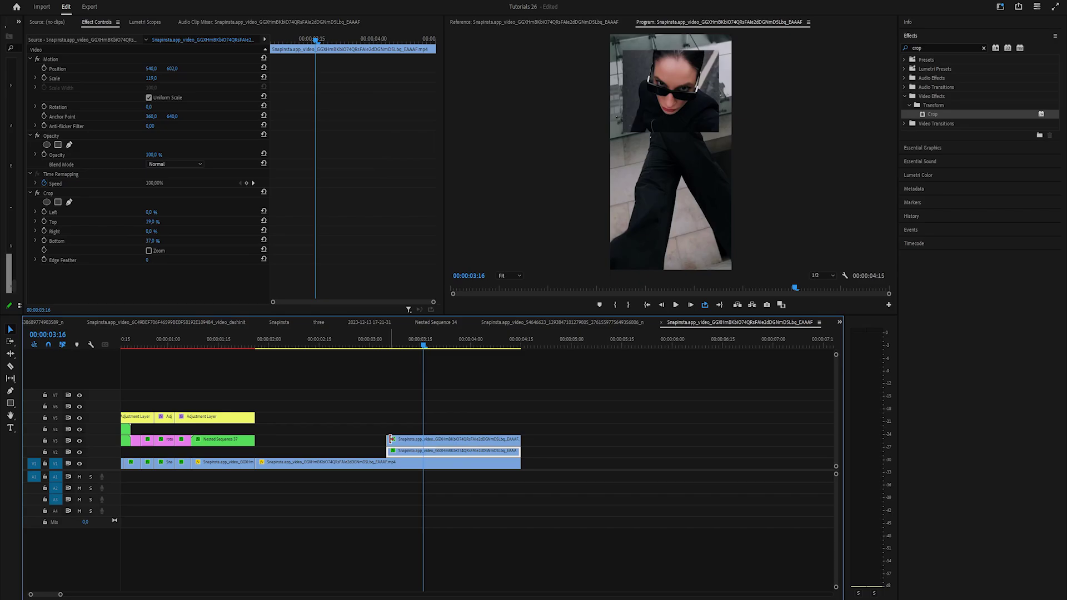
drag(389, 439, 420, 427)
click(436, 439)
drag(171, 68, 519, 68)
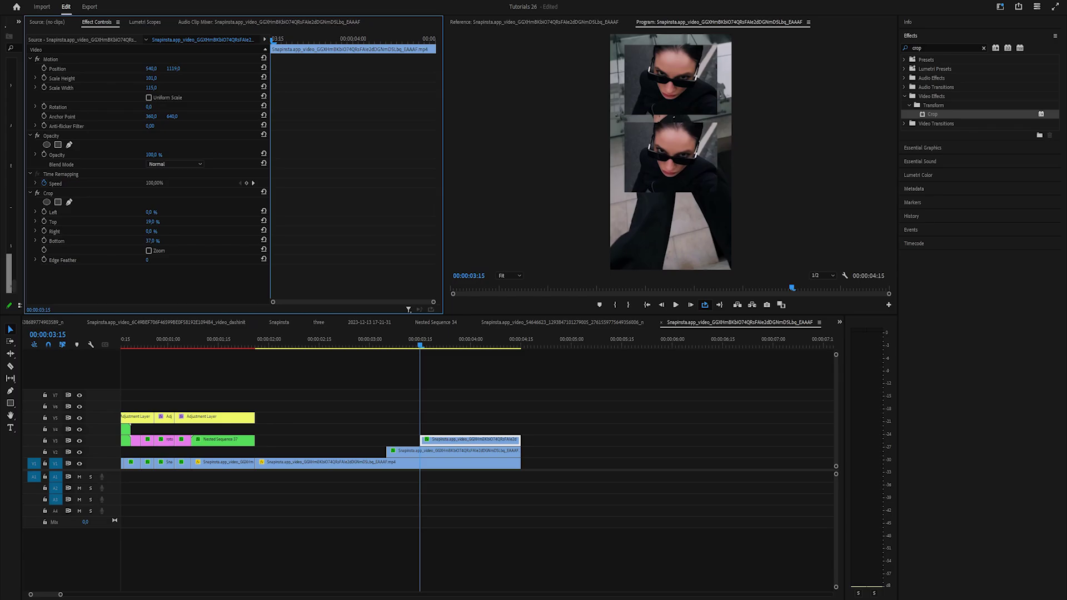
Duplicate the middle crop clip onto V4 with a later start and position the copy below the other crops.
shift+click(690, 305)
shift+click(691, 305)
drag(469, 439, 453, 429)
drag(173, 68, 507, 68)
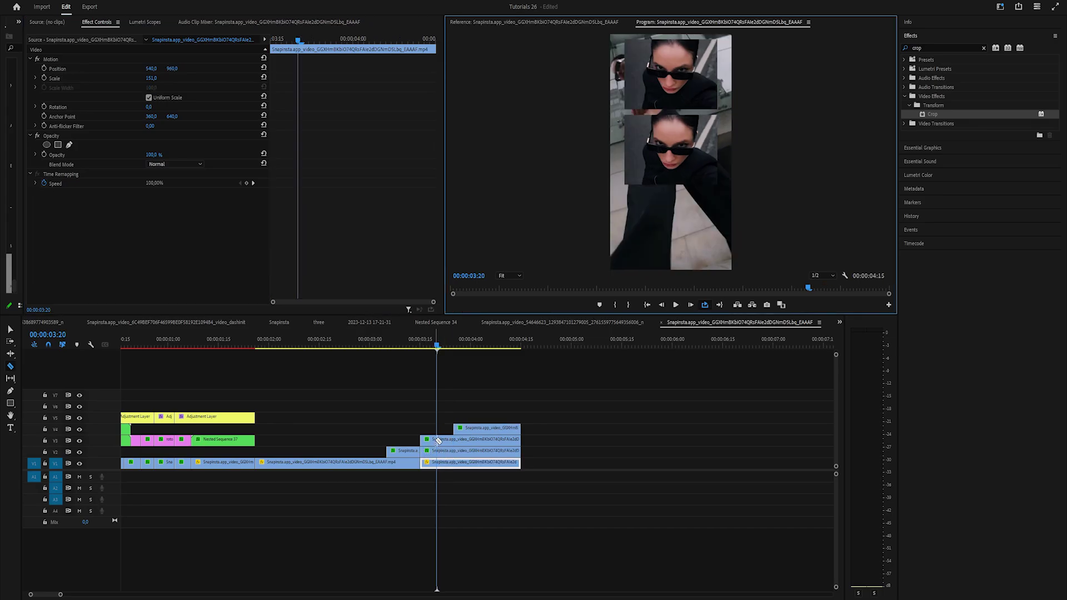
Split the stacked clips on V1 to V3 at 00:00:03:20 and copy the short middle-crop segment onto V4 as a briefer overlay.
click(437, 440)
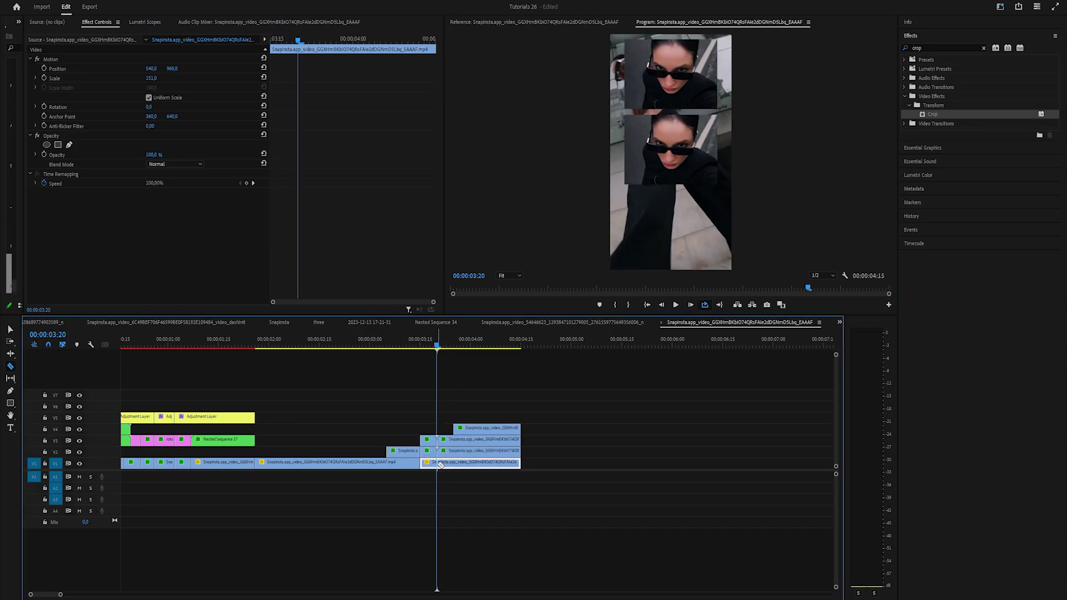
click(438, 465)
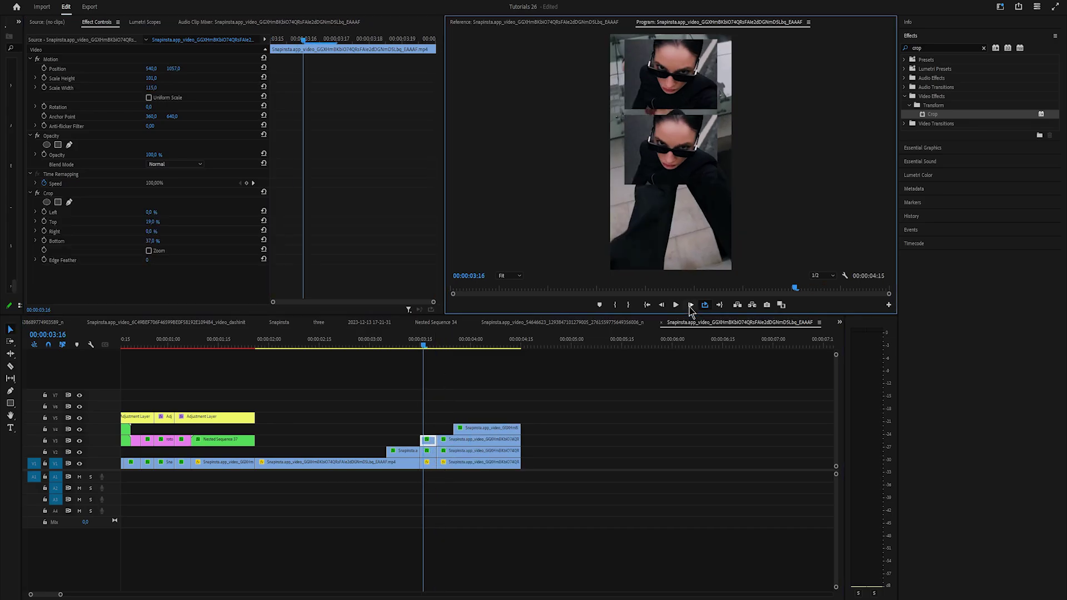
click(690, 304)
click(427, 440)
key(Left)
key(Left)
key(v)
drag(421, 439, 423, 437)
Set the short overlay's blend mode to Linear Dodge (Add), apply Gaussian Blur to it, and raise its Blurriness.
click(175, 164)
click(192, 285)
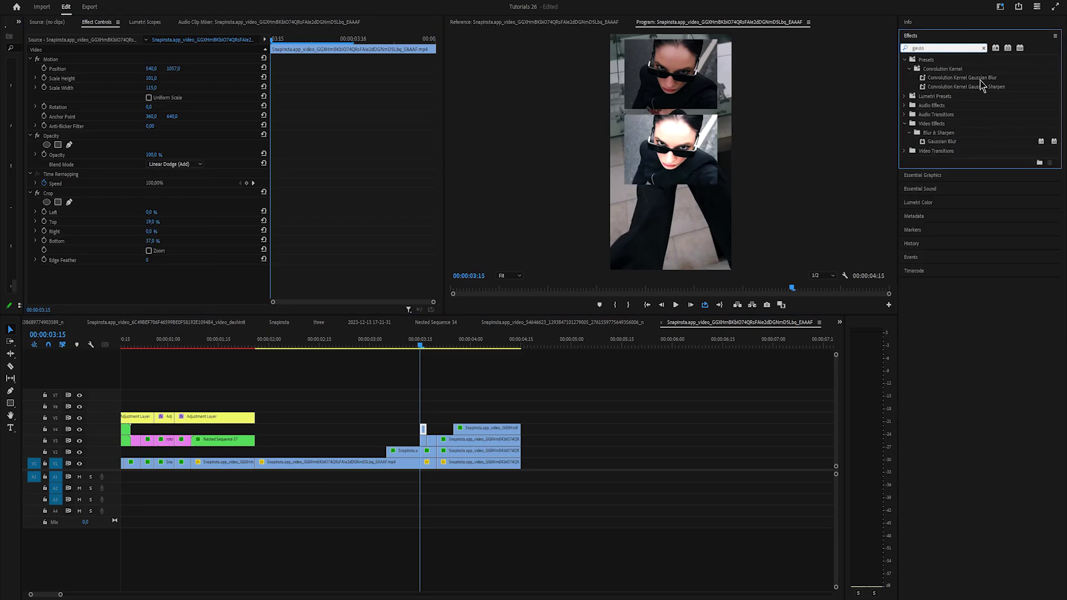
drag(943, 141, 424, 427)
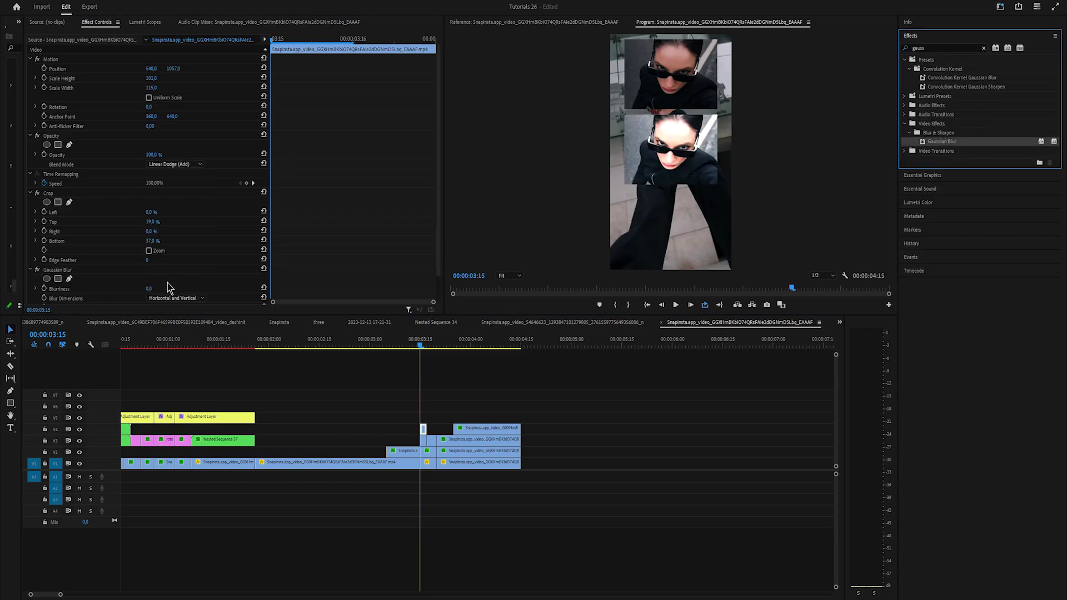
drag(150, 289, 162, 288)
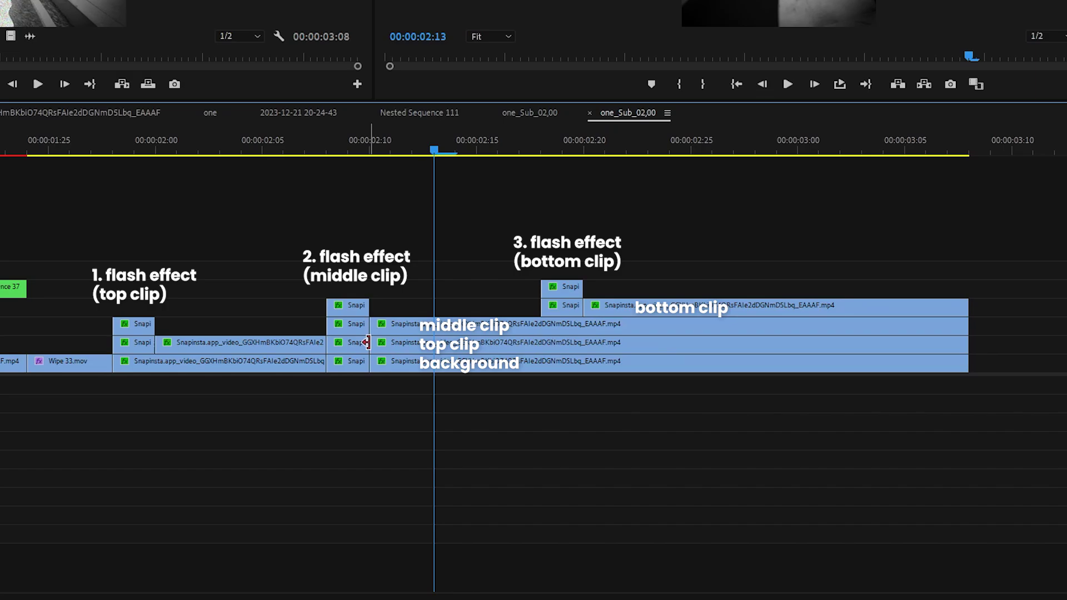
Split the middle, top and background clips where the third flash effect begins.
drag(438, 170, 455, 172)
key(c)
click(543, 324)
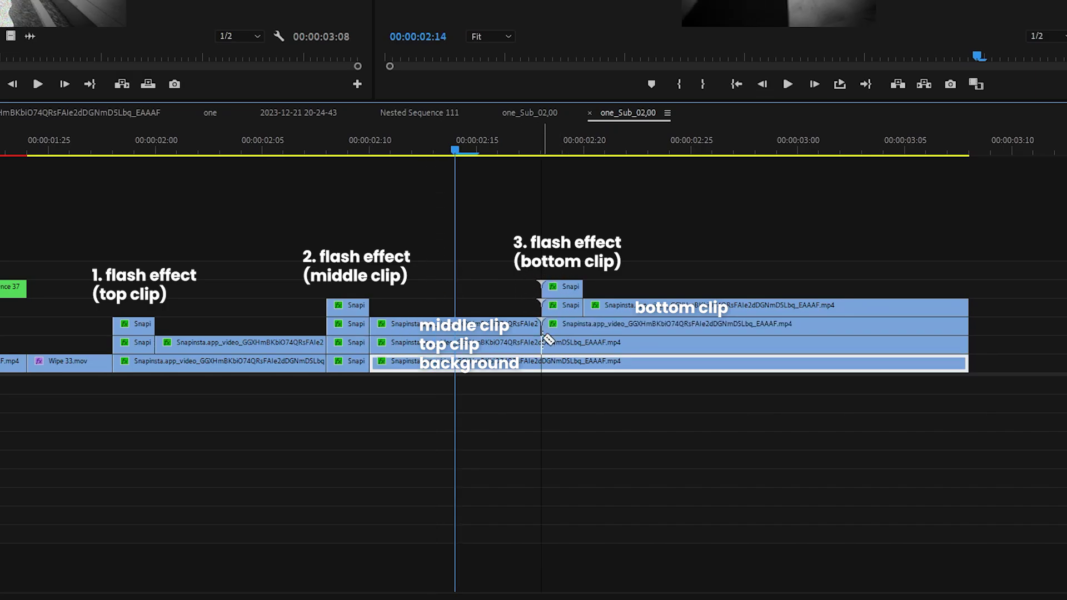
click(543, 342)
click(543, 361)
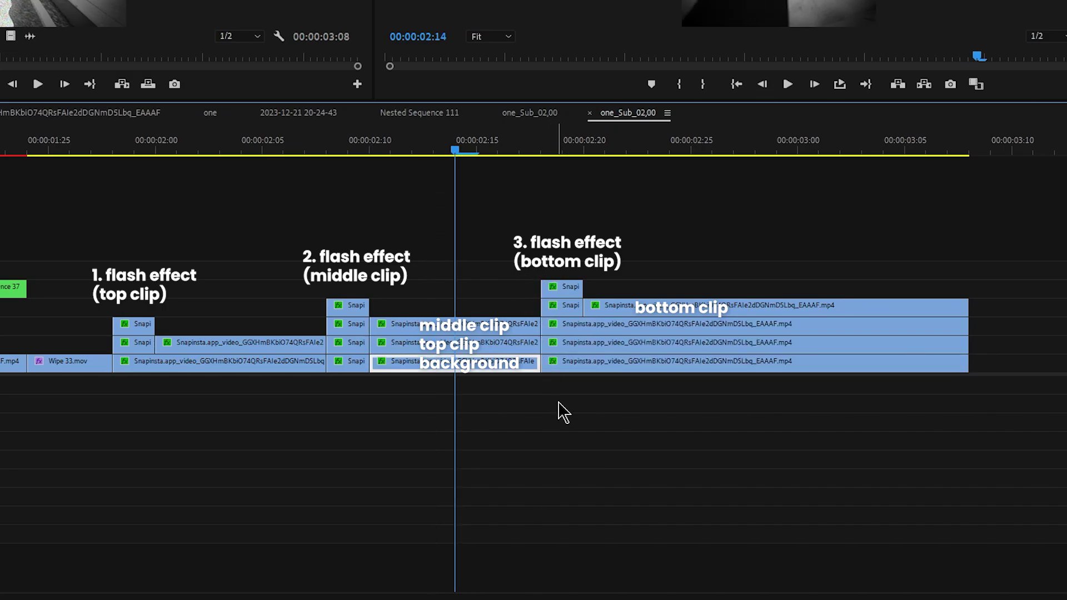
Split the middle, top and background clips at 00:00:02:12, two frames after the second flash effect ends.
click(815, 84)
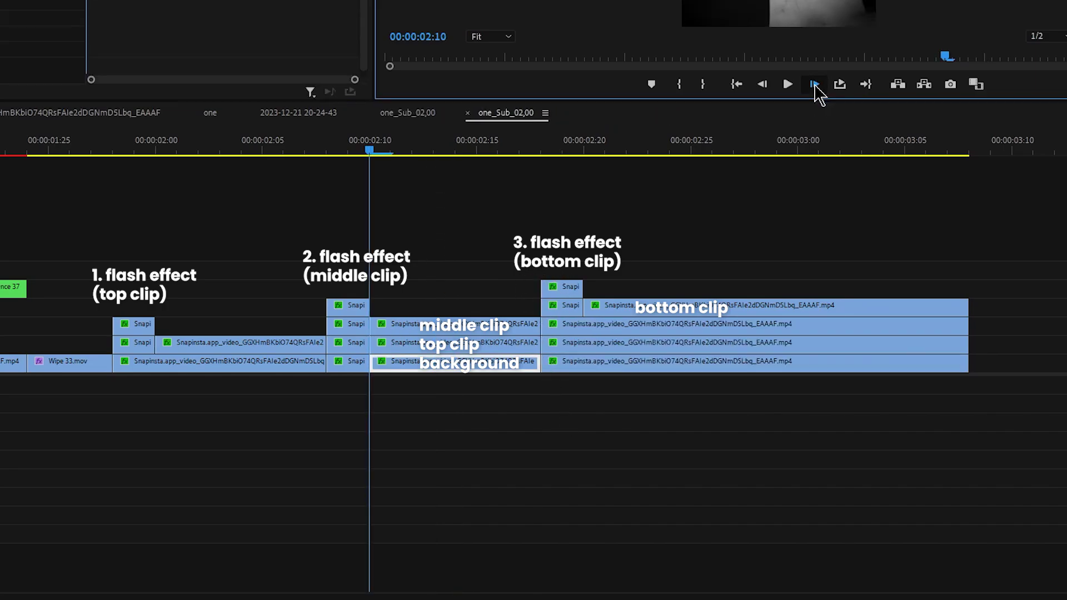
click(815, 84)
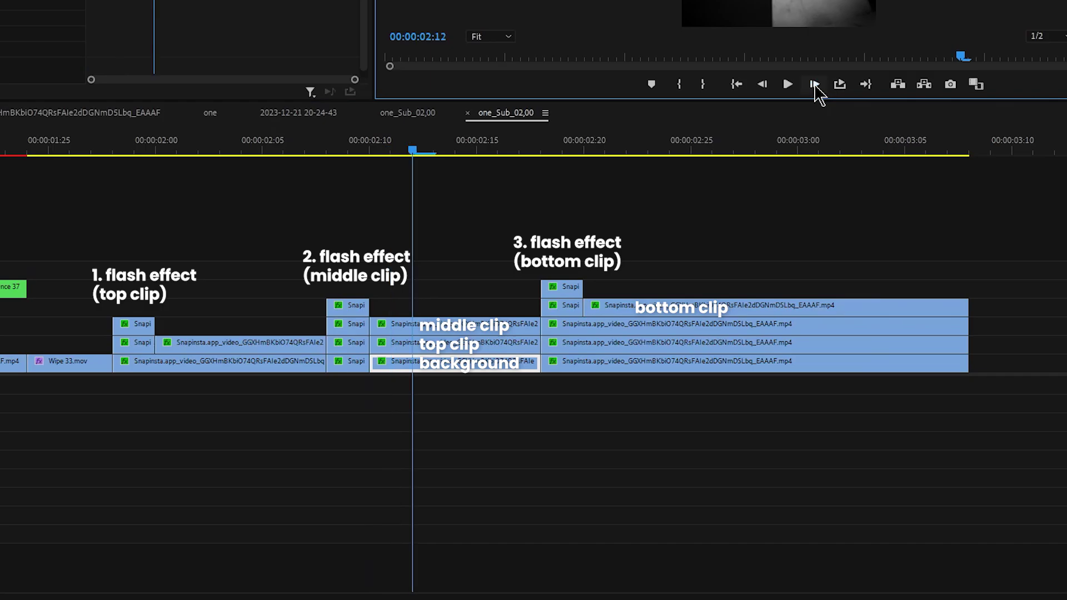
click(421, 324)
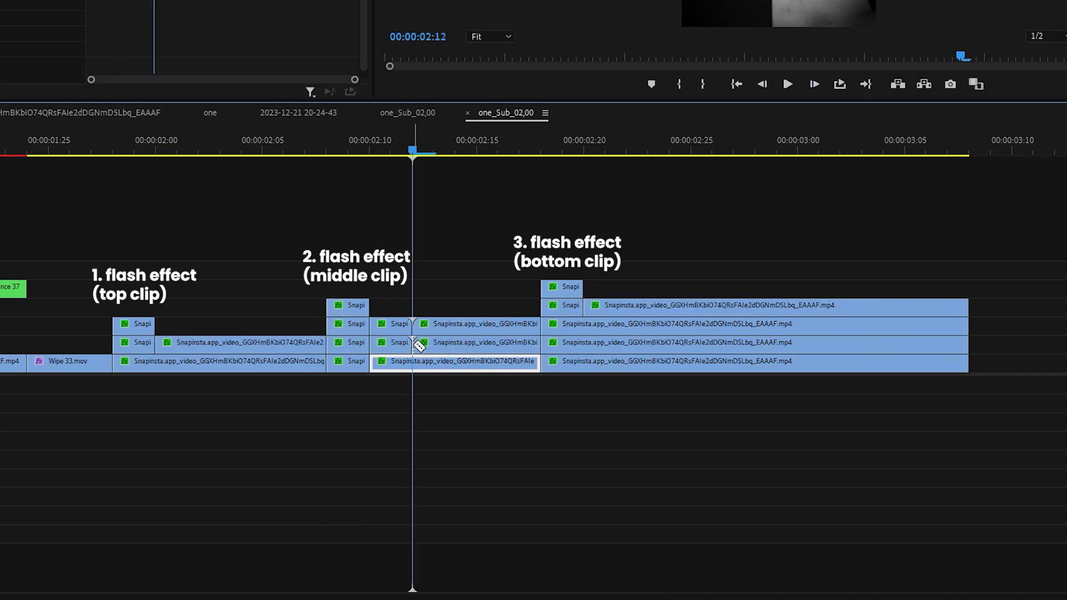
click(414, 364)
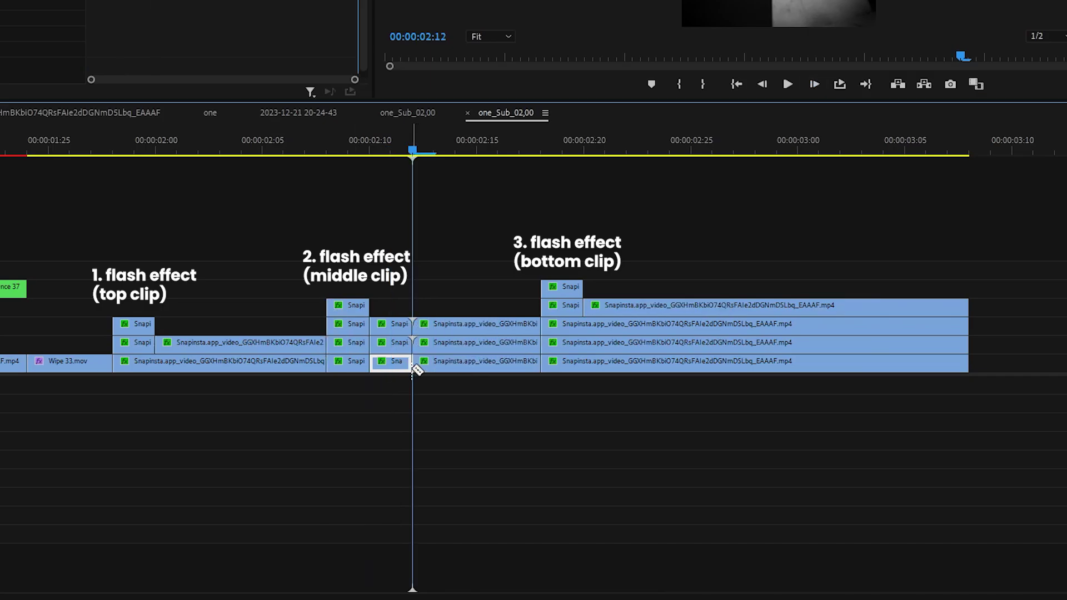
Split the middle, top and background clips again at 00:00:02:14.
click(812, 87)
click(813, 86)
click(455, 325)
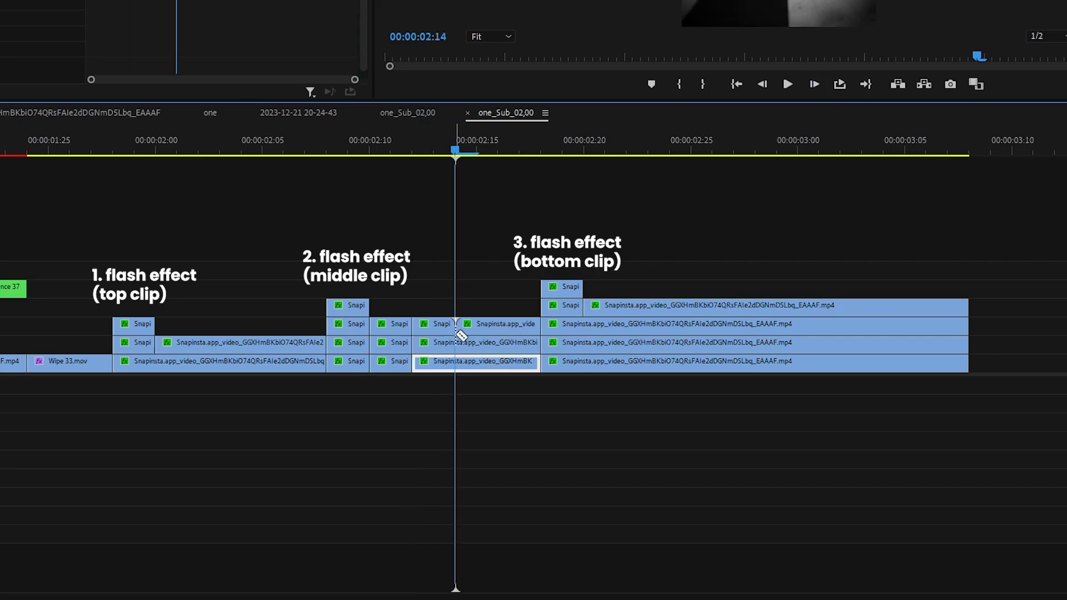
click(457, 362)
Select the short middle and top segments starting at 00:00:02:12 and open their clip options.
key(v)
key(Left)
key(Left)
drag(436, 301, 431, 339)
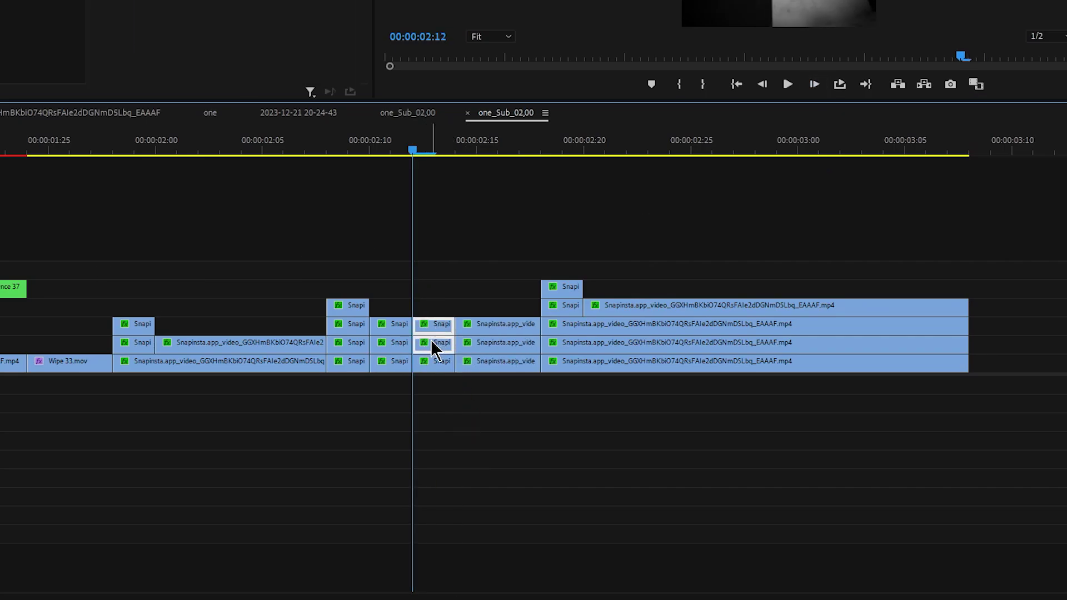
right_click(438, 329)
click(517, 449)
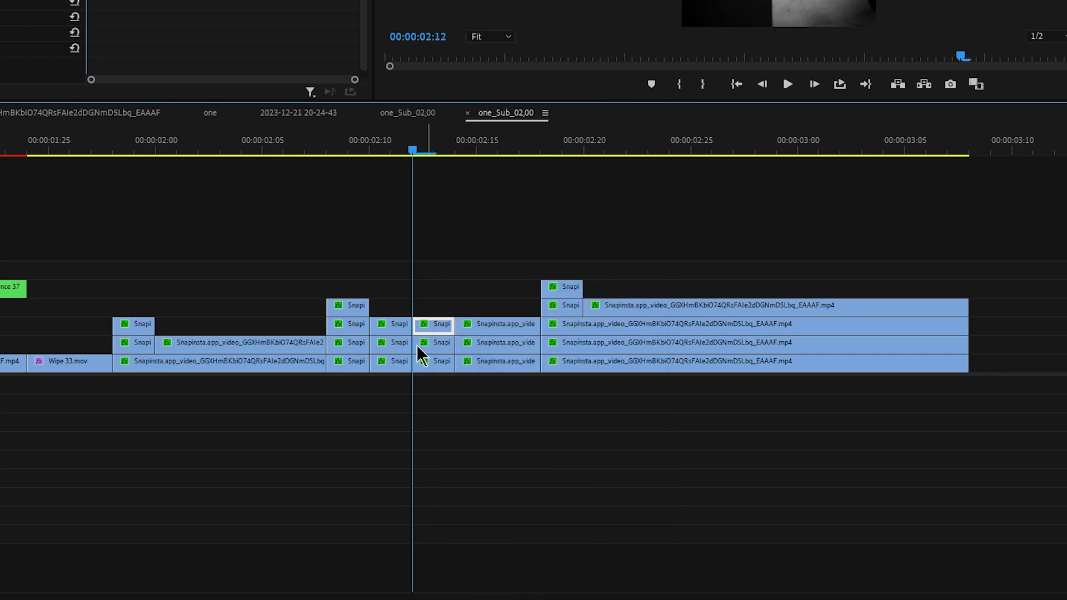
right_click(423, 350)
click(517, 103)
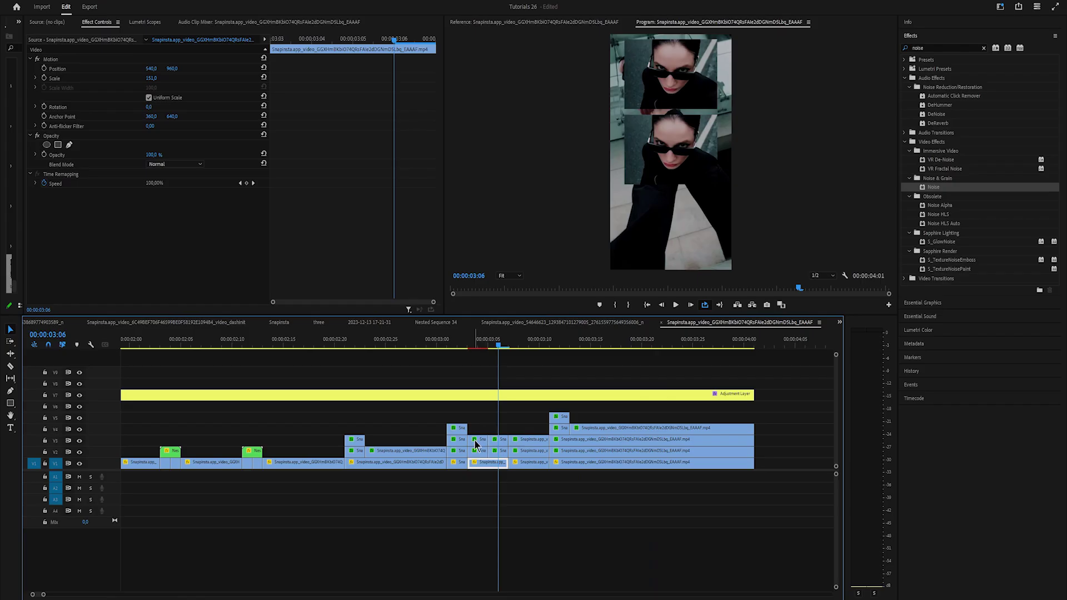
Copy the Noise effect from the first short V3 segment after the second flash and paste it onto the next V3 segment.
click(475, 441)
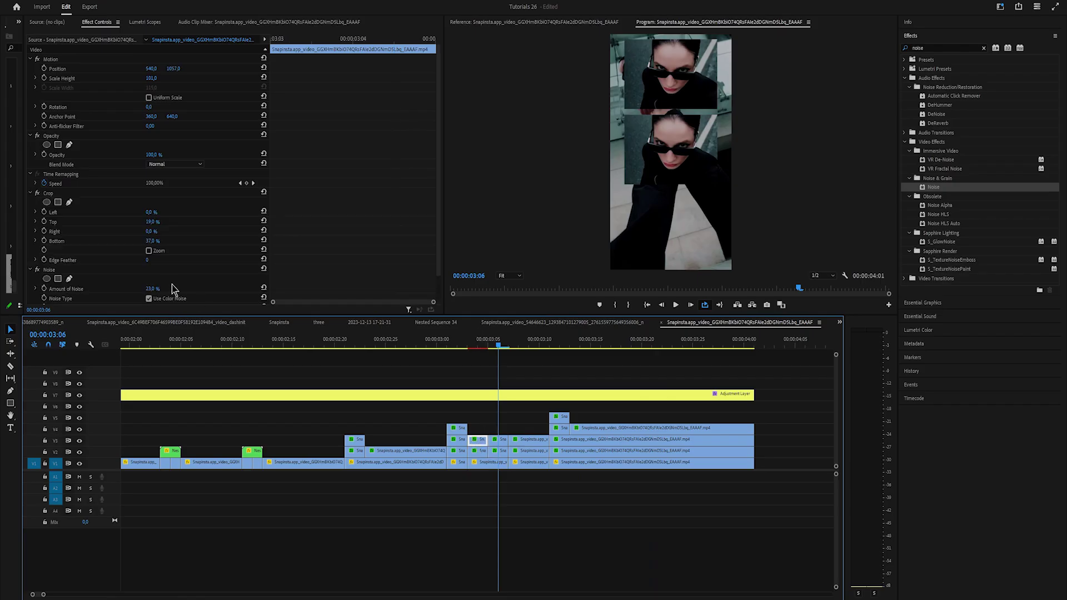
right_click(47, 268)
click(64, 324)
click(498, 442)
right_click(128, 264)
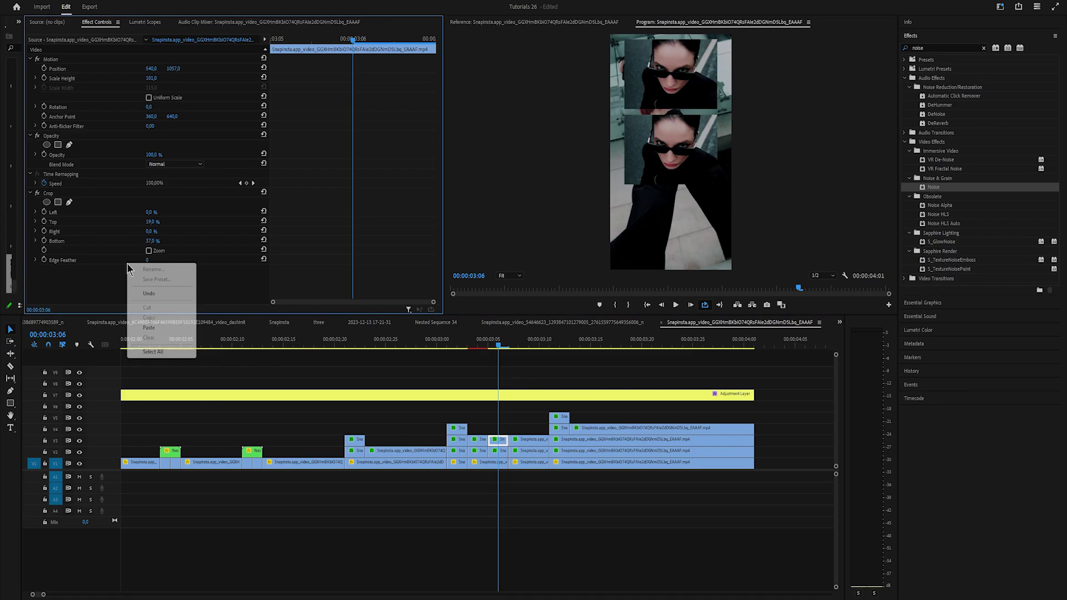
right_click(100, 282)
click(124, 345)
Preview the sequence and set the Lumetri Color vignette Amount to -3.0 on the background clip beneath the first crop.
click(416, 340)
click(676, 304)
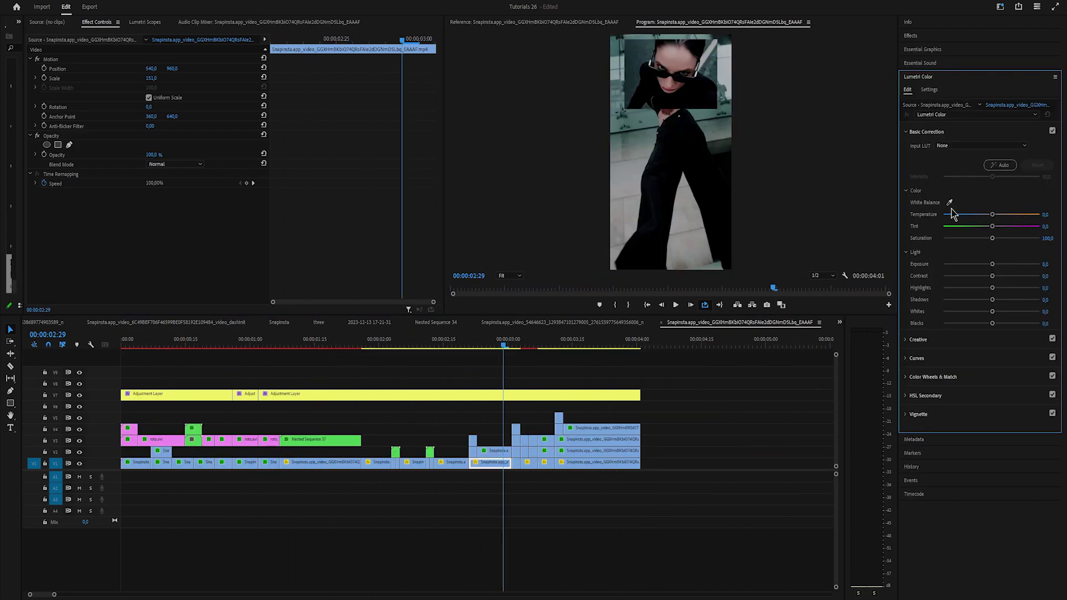
drag(967, 239, 871, 252)
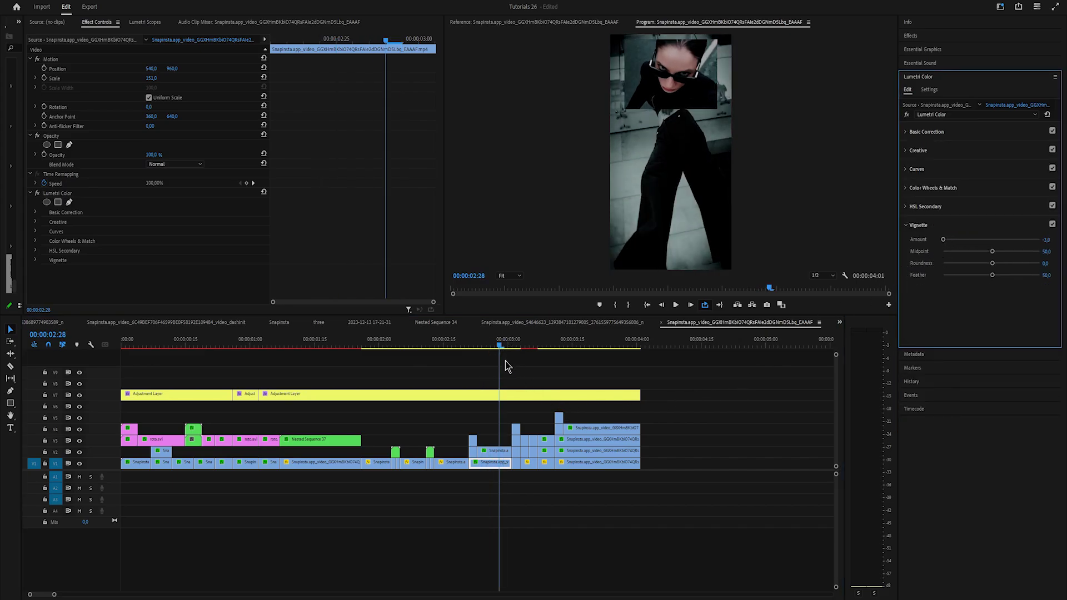
mouse_move(500, 347)
mouse_down()
mouse_move(478, 347)
mouse_move(499, 347)
mouse_up()
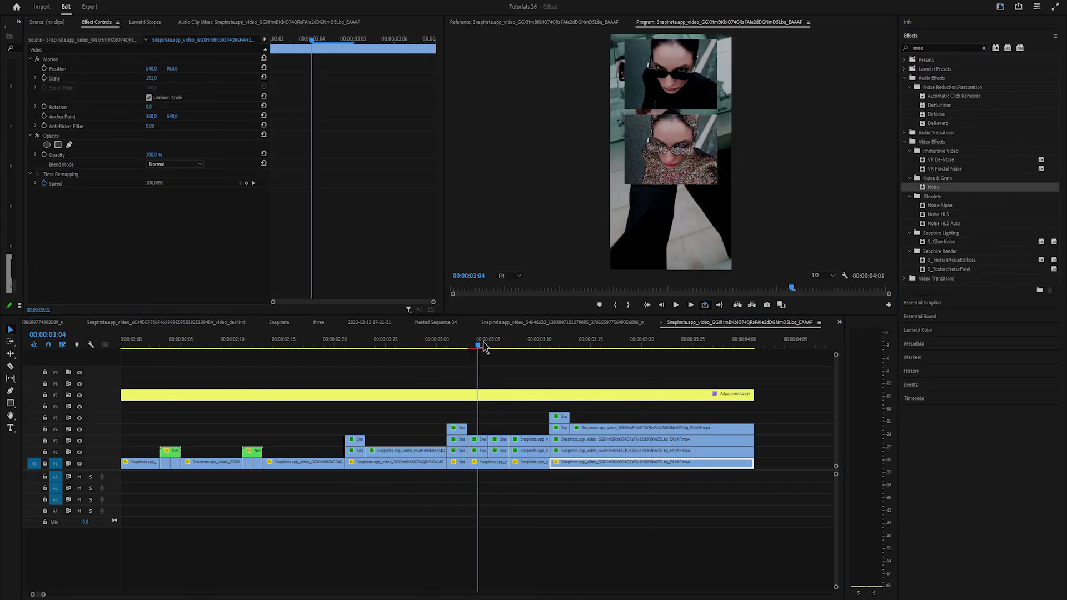
Scrub and play through the layered crop section to review the noise segments and flash effects.
drag(483, 341, 610, 339)
click(676, 304)
click(476, 440)
click(498, 440)
right_click(100, 283)
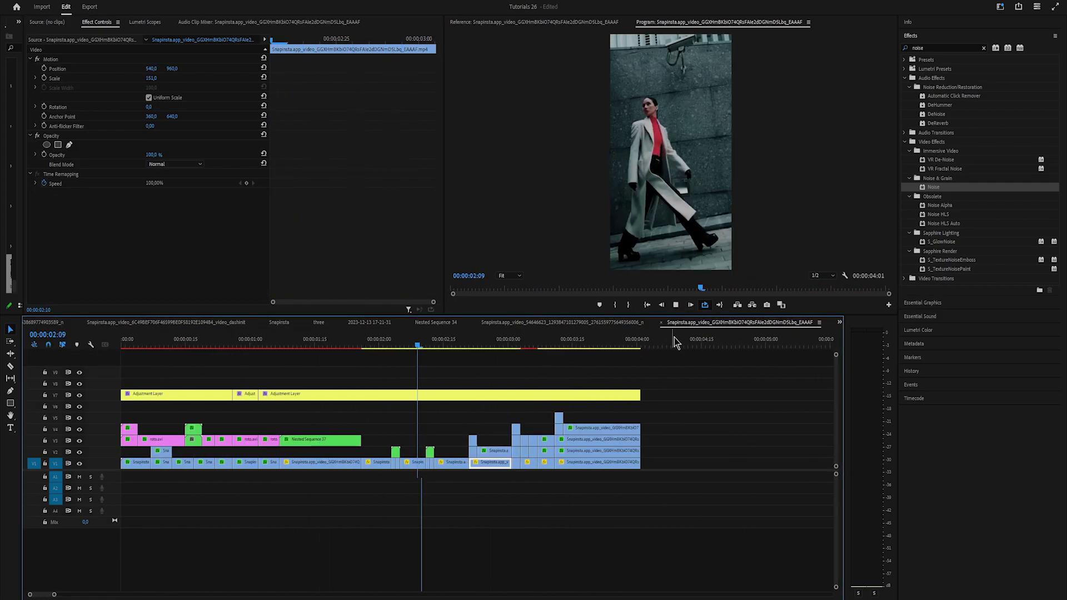
click(675, 304)
drag(470, 345, 497, 466)
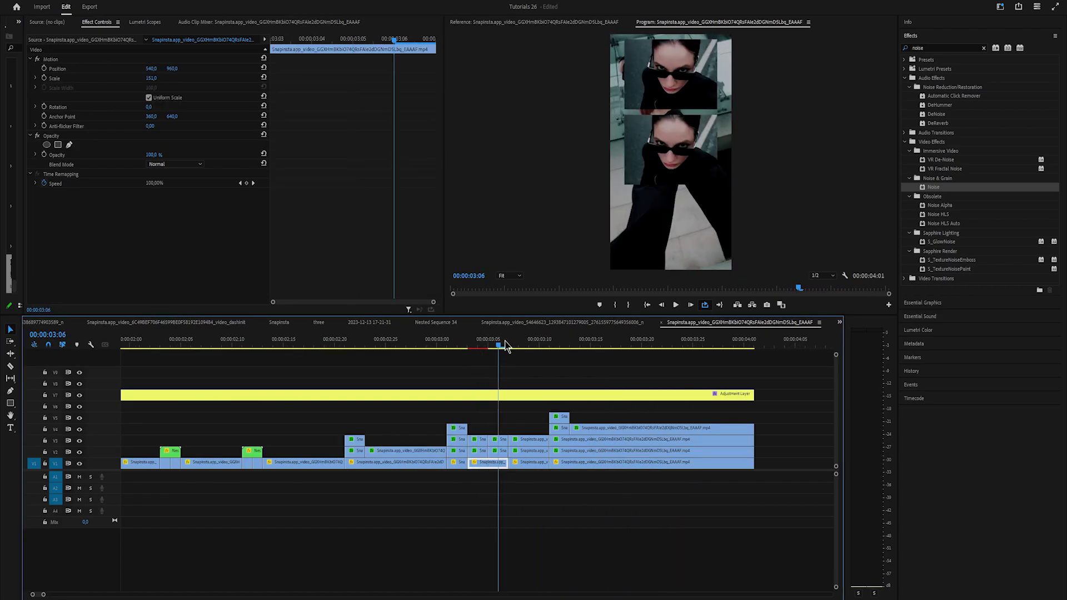
click(675, 305)
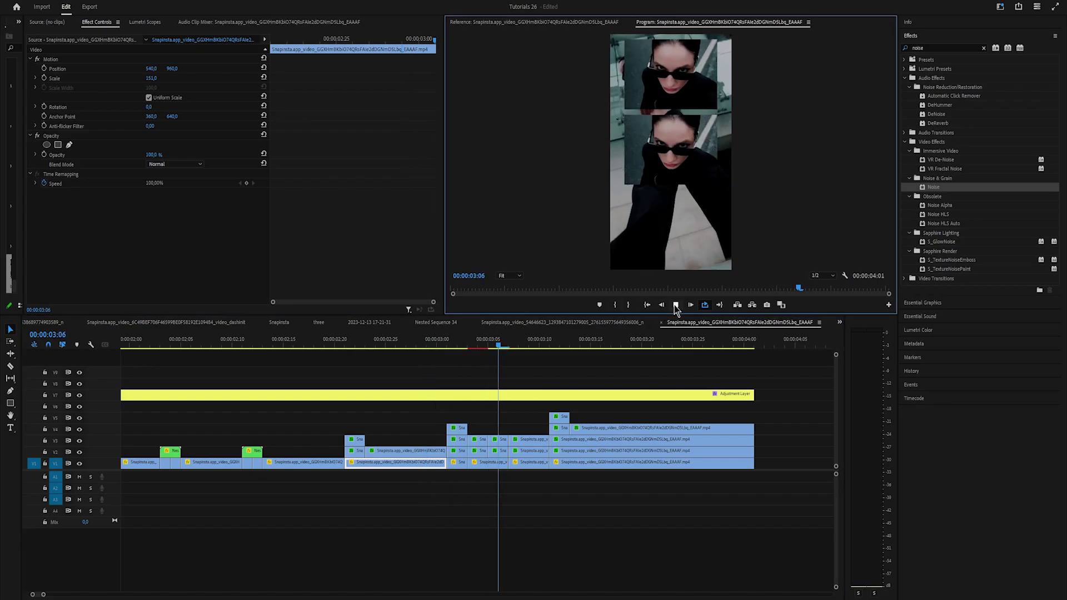
click(478, 345)
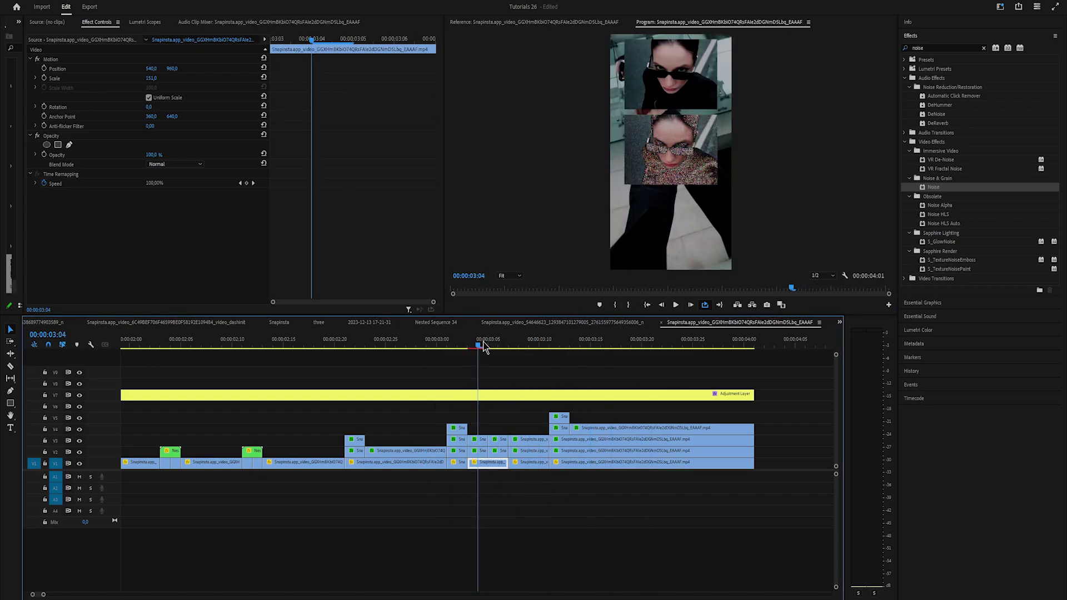
drag(483, 345, 568, 337)
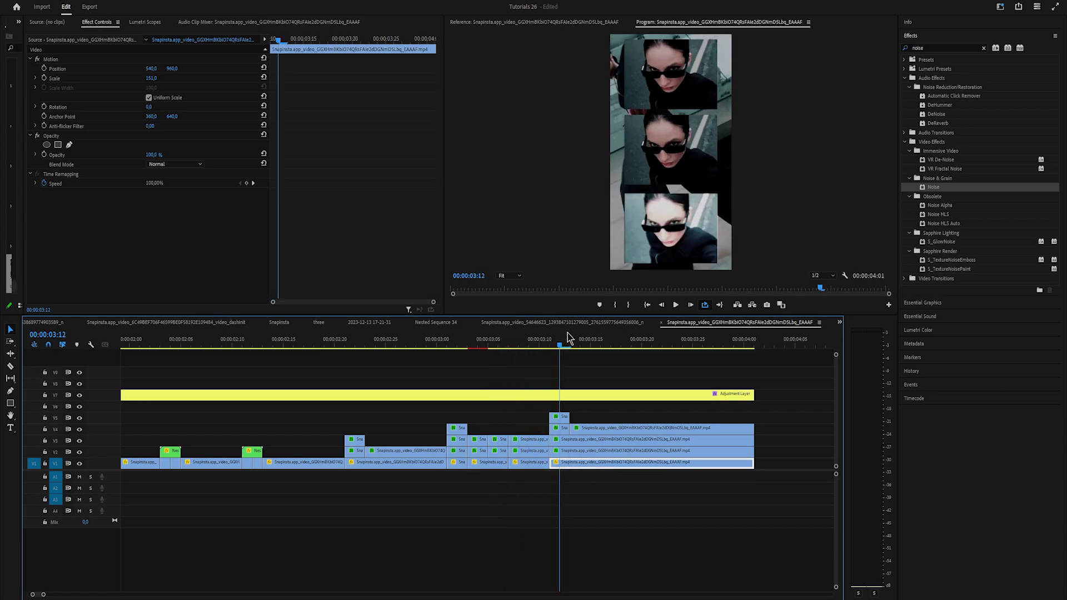